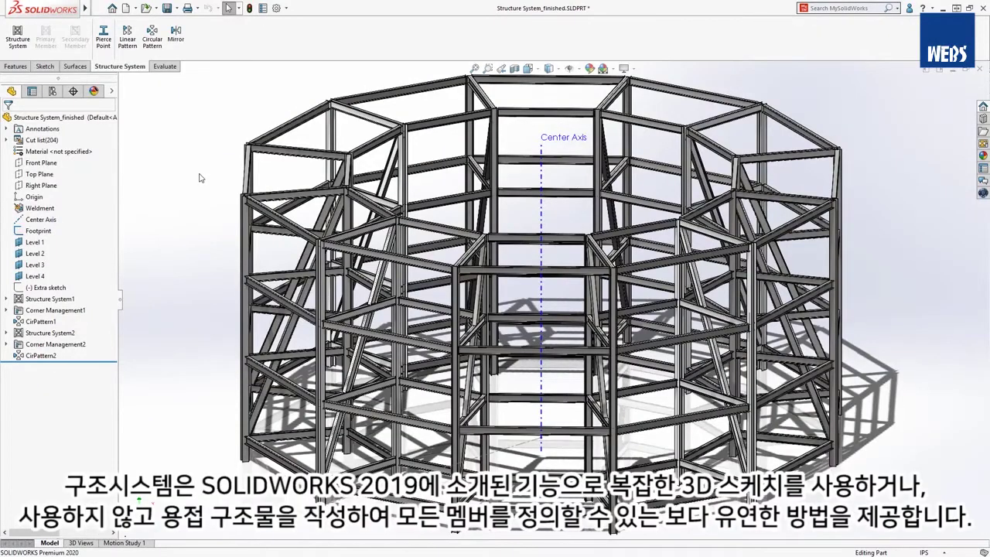
- Orbit to a level front view and highlight the W12x65 columns and following cut-list size groups
middle_drag(214, 217, 294, 275)
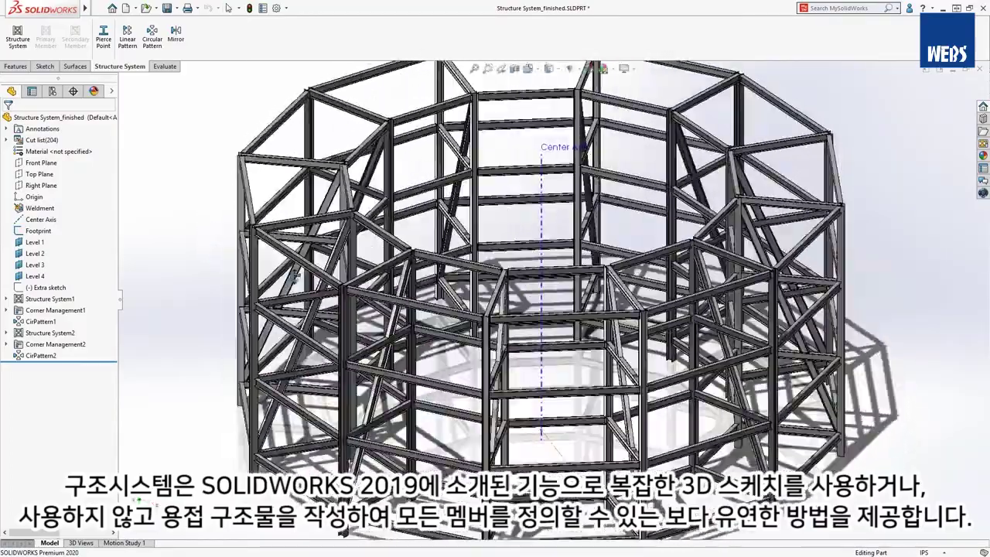
click(6, 140)
click(48, 151)
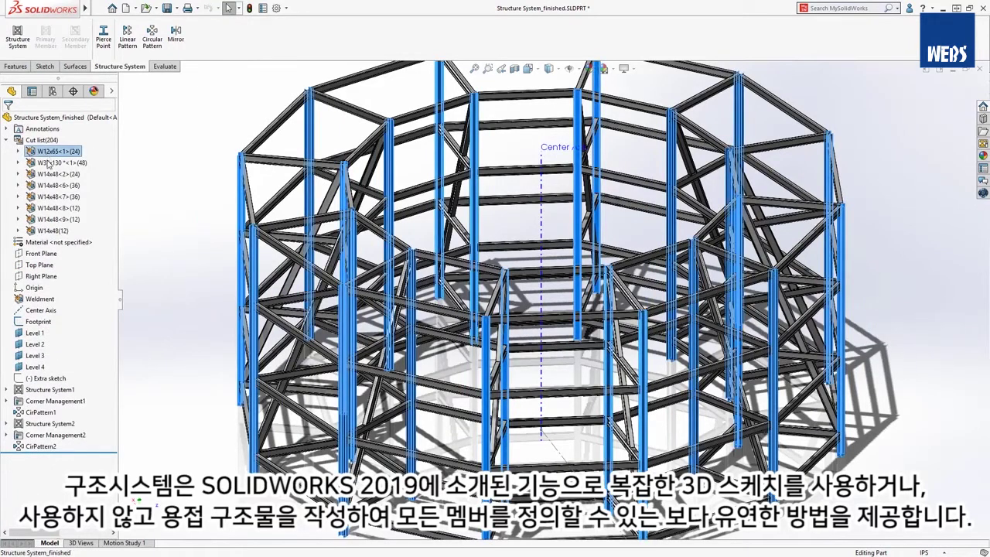
click(48, 163)
click(48, 173)
click(49, 186)
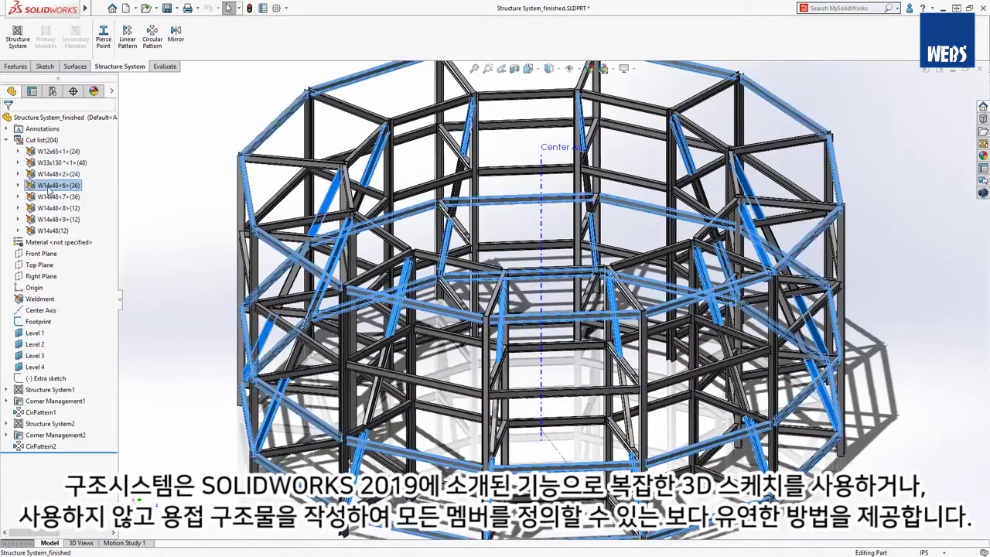
- Highlight the W14x48<7>, <8>, <9> and (12) groups, then switch to Structure System.SLDPRT
click(49, 196)
click(49, 208)
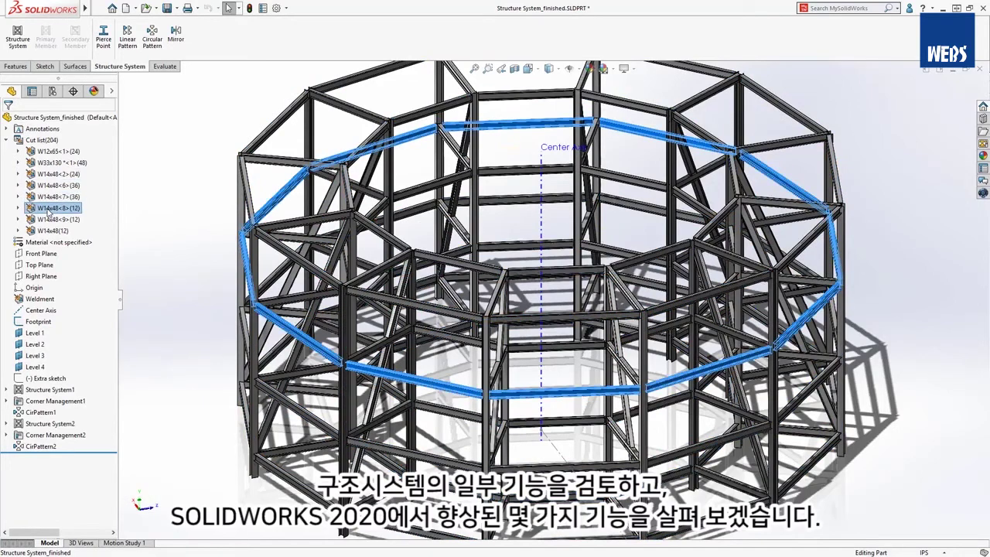
click(49, 219)
click(49, 231)
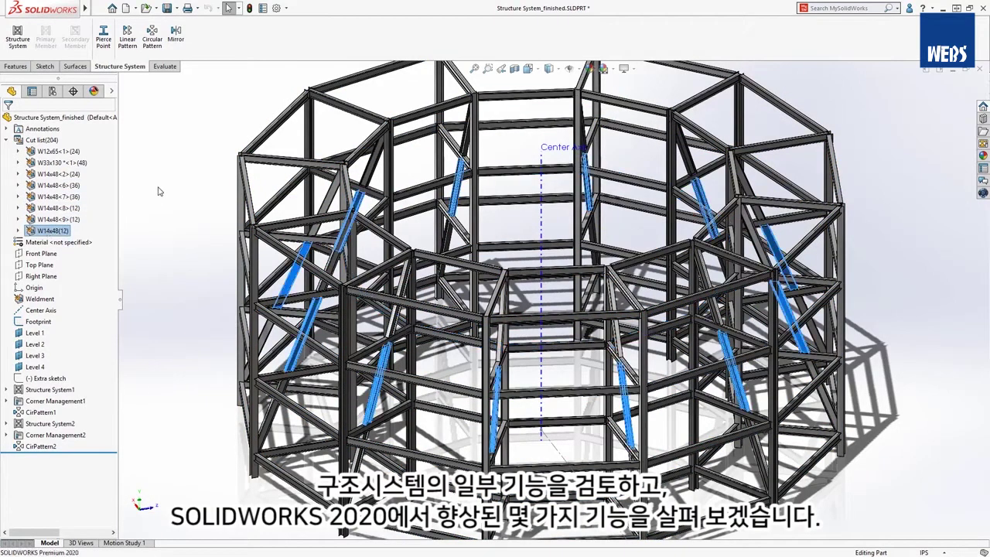
key(Escape)
key(ctrl+Tab)
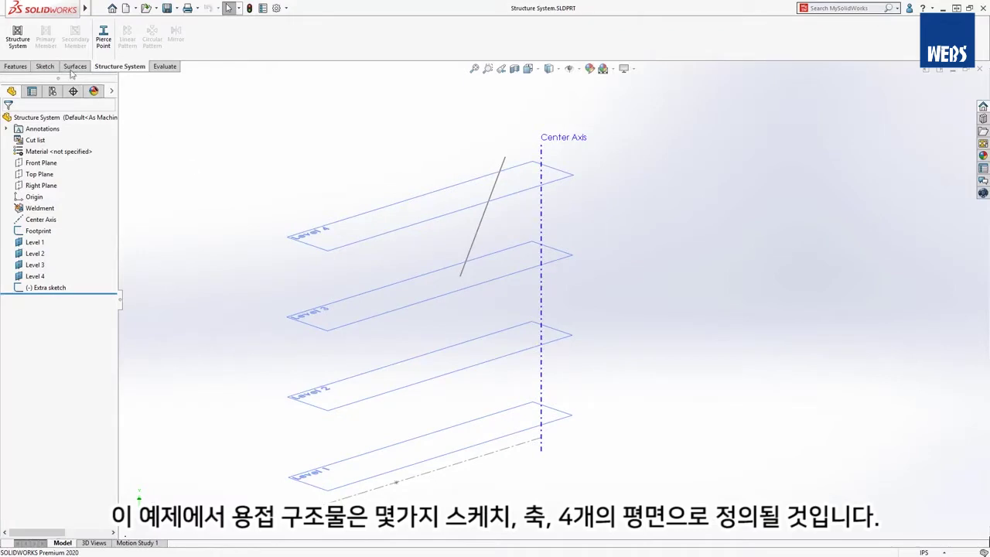
- Start a Point end-condition primary member through Point2, Point1 and Point7, removing the extra list entry
click(19, 40)
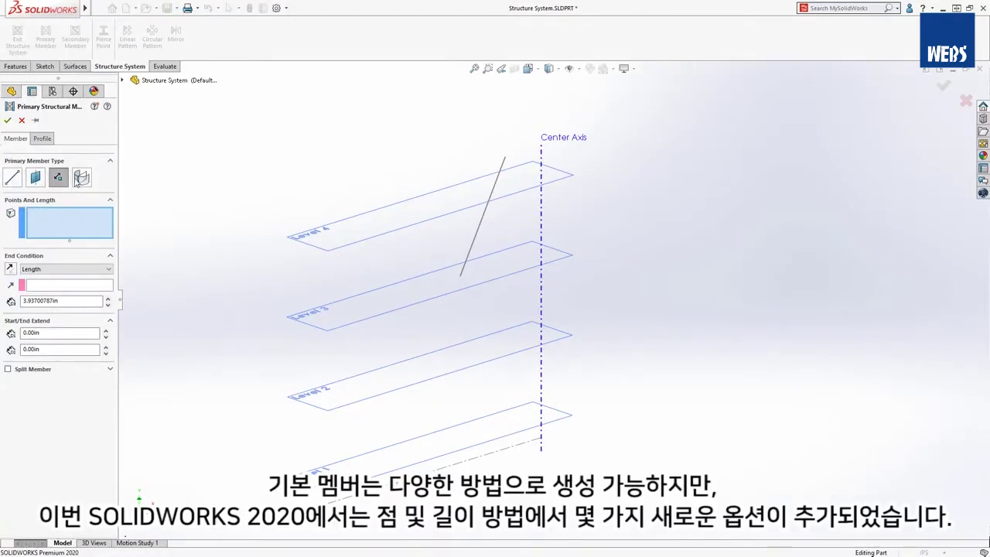
click(65, 269)
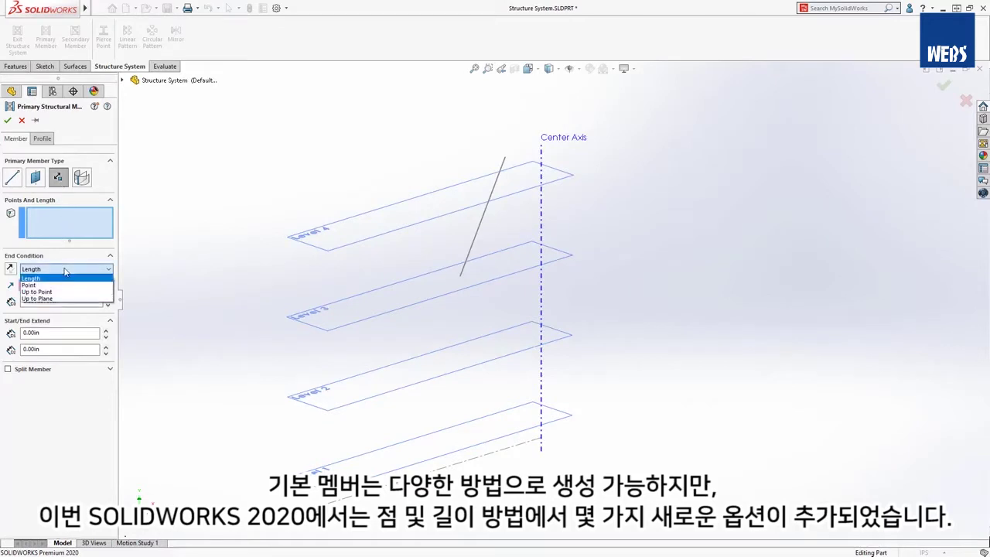
click(63, 284)
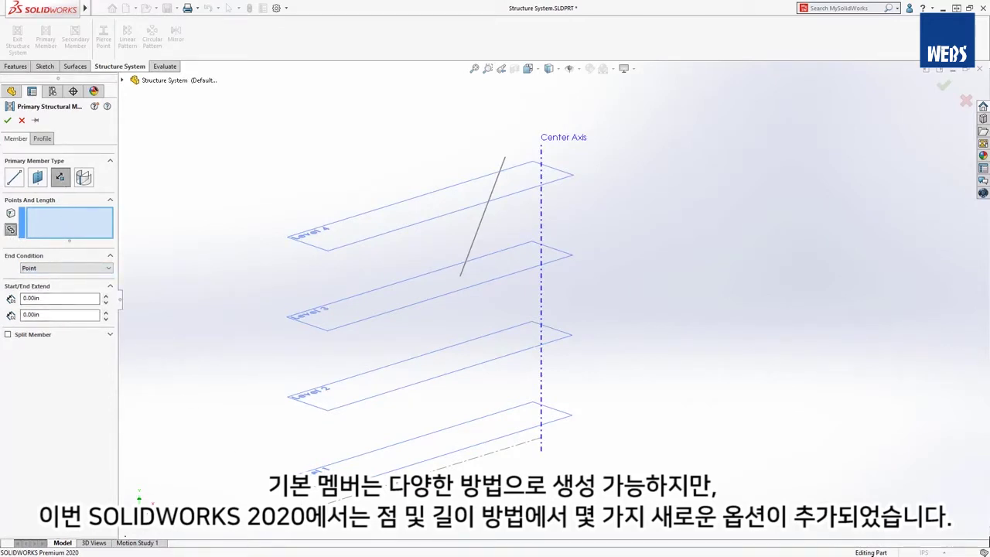
click(320, 505)
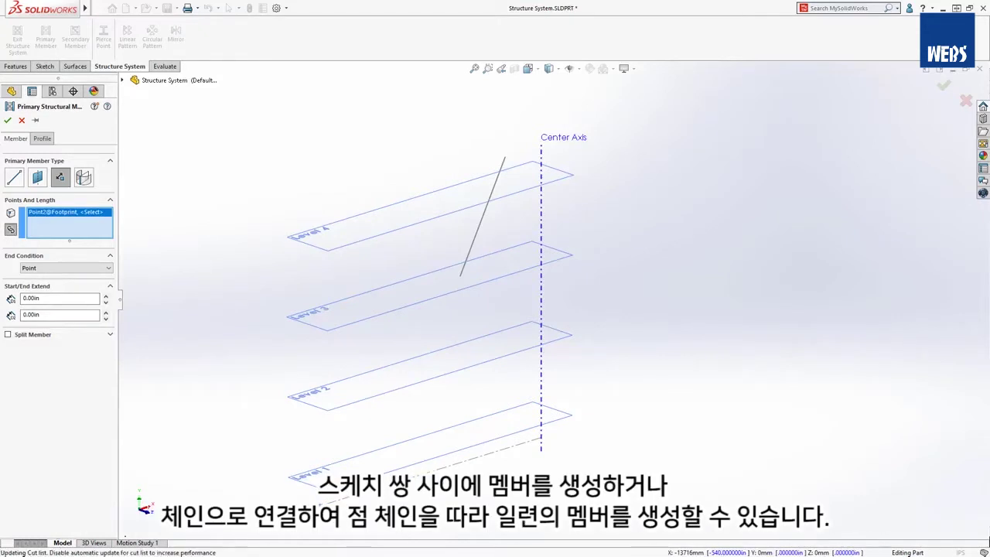
click(414, 461)
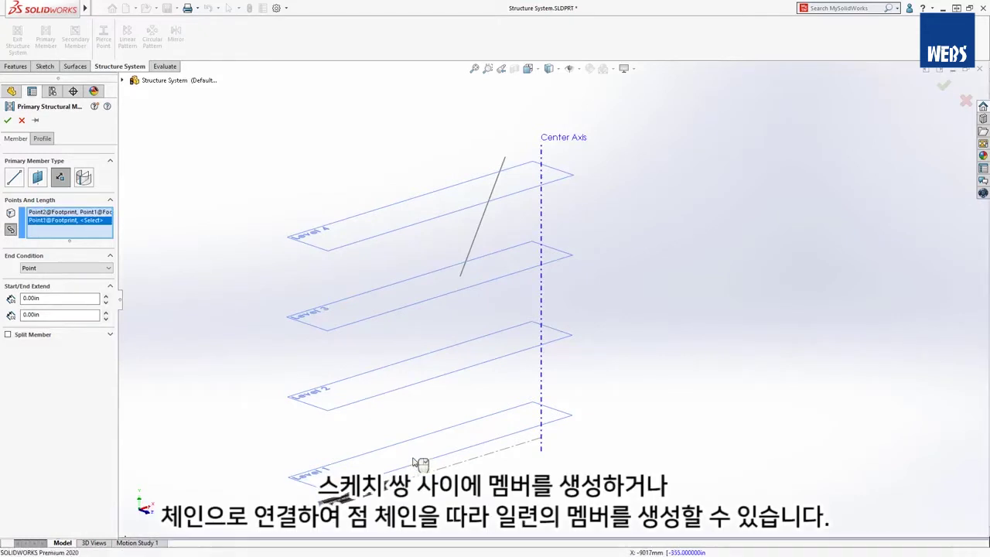
click(460, 277)
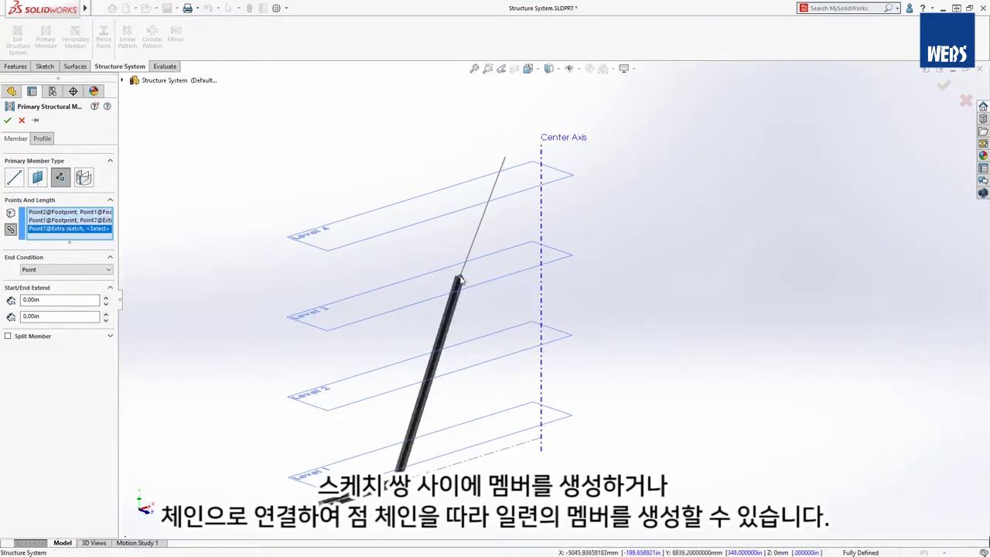
right_click(83, 232)
click(106, 249)
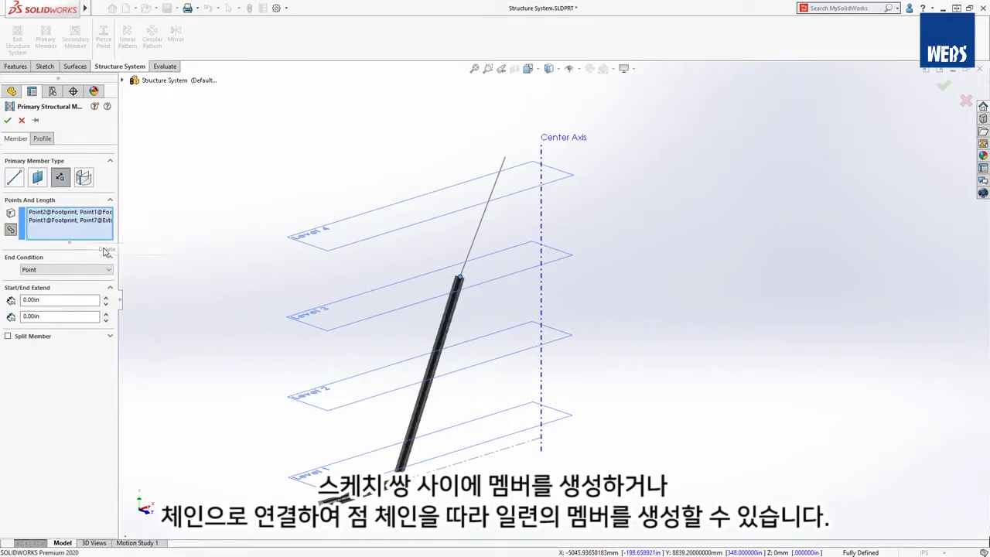
click(86, 270)
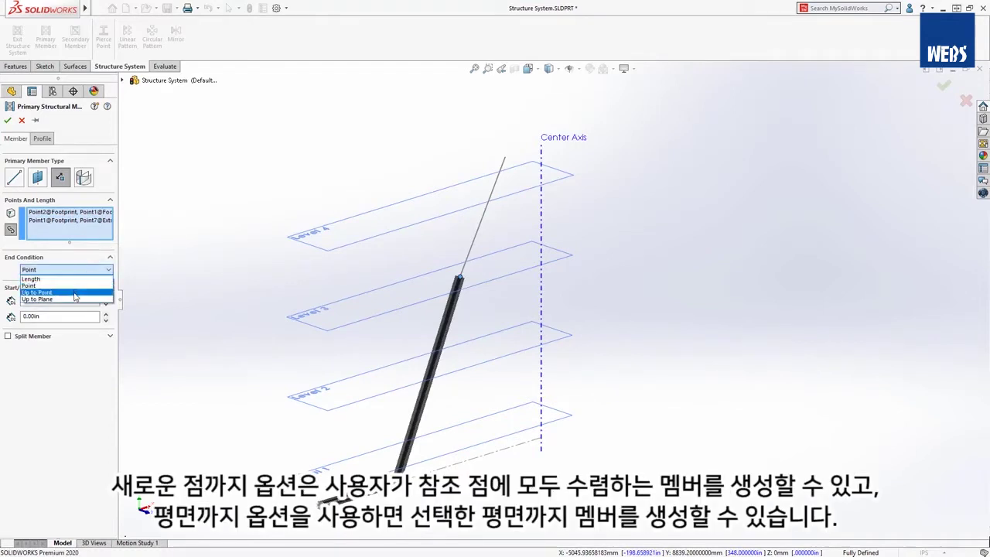
- Change the primary members' end condition to Up to Plane, ending at Level 4
click(74, 293)
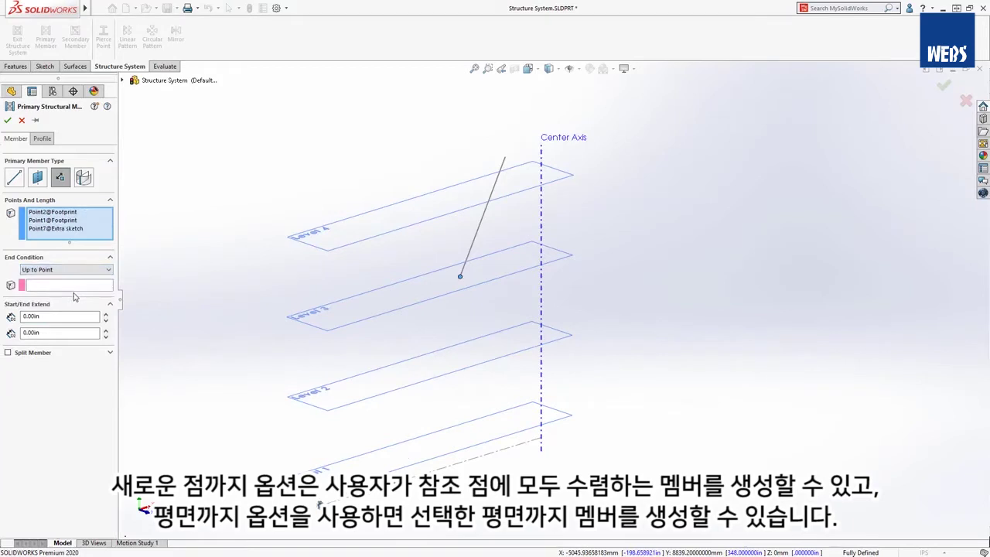
click(460, 276)
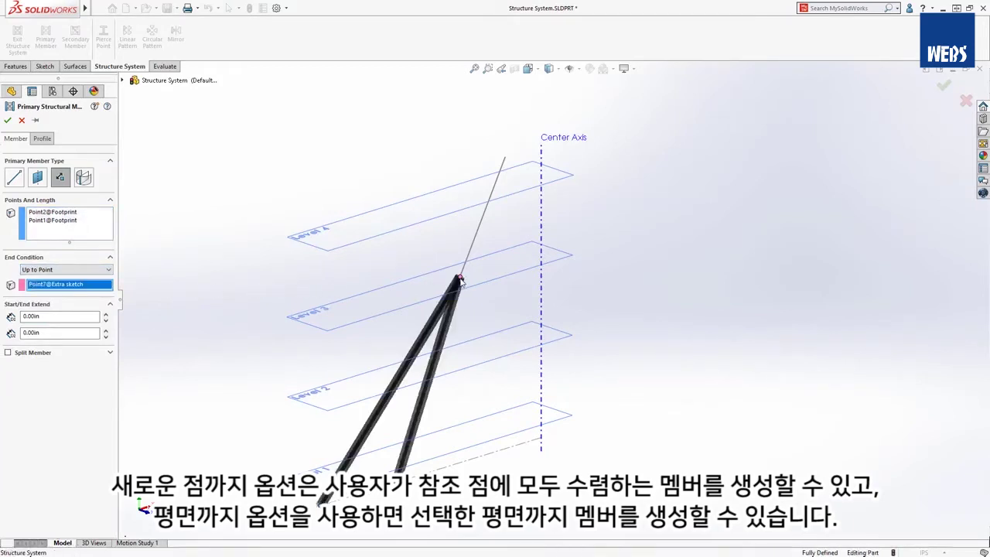
click(104, 271)
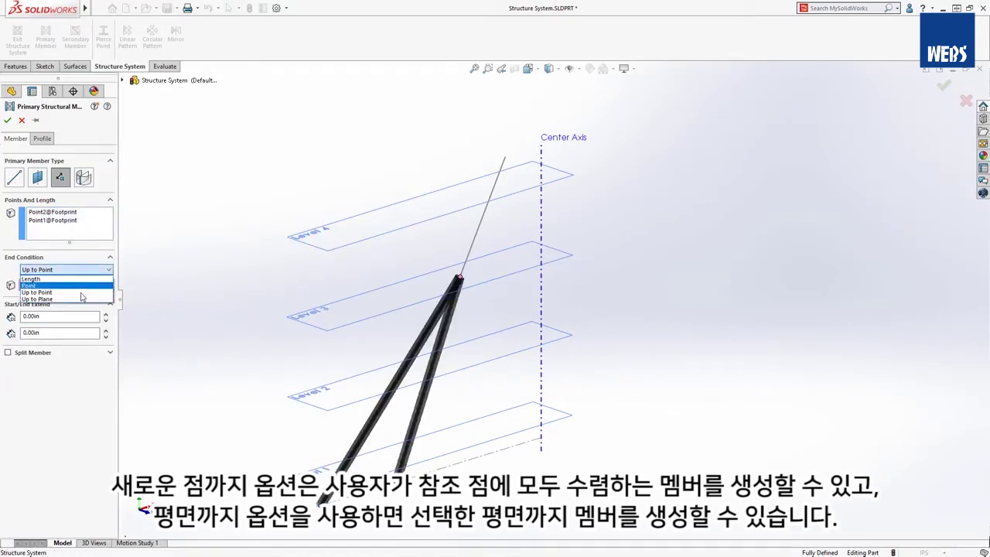
click(80, 299)
click(80, 301)
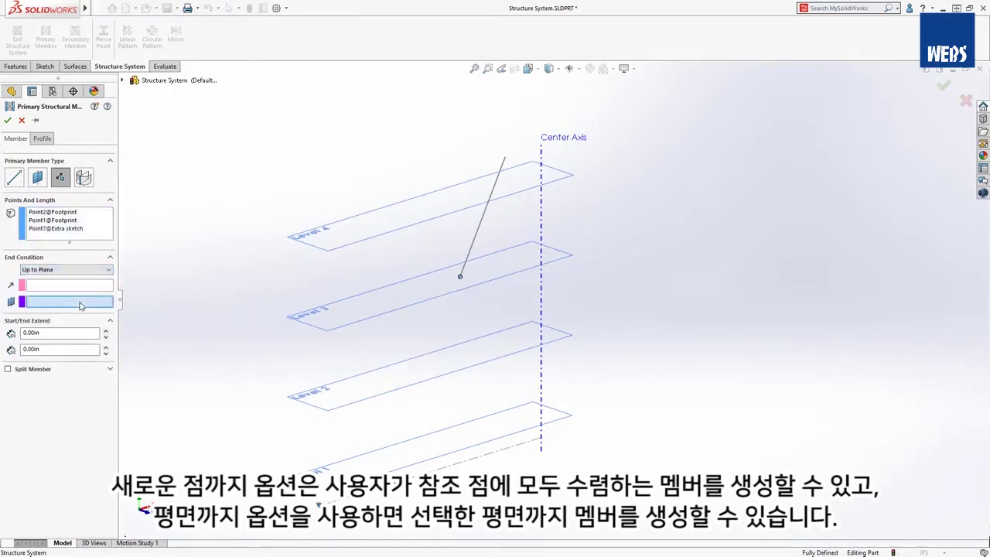
click(310, 245)
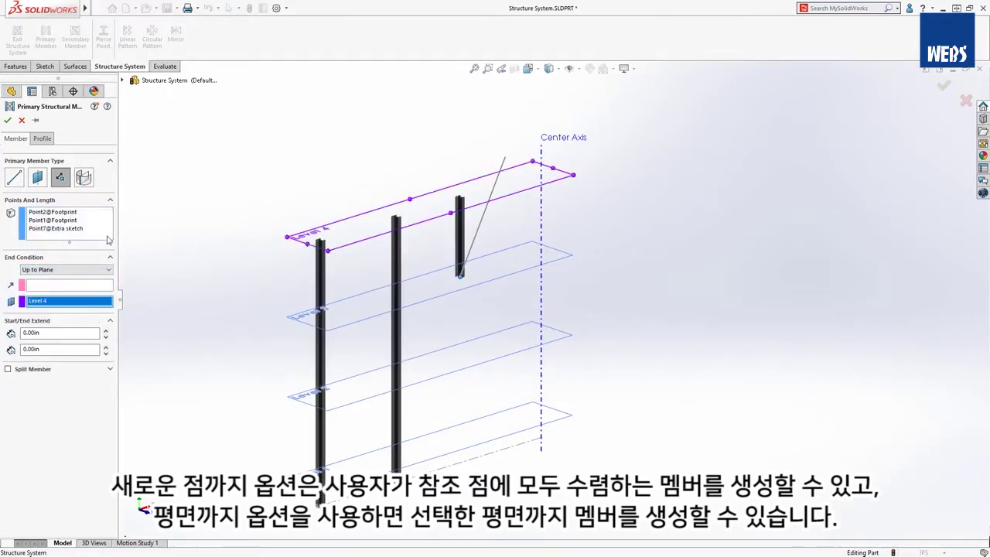
- Delete Point7 from the list, clear the direction line, and accept the two vertical columns
right_click(77, 228)
click(89, 247)
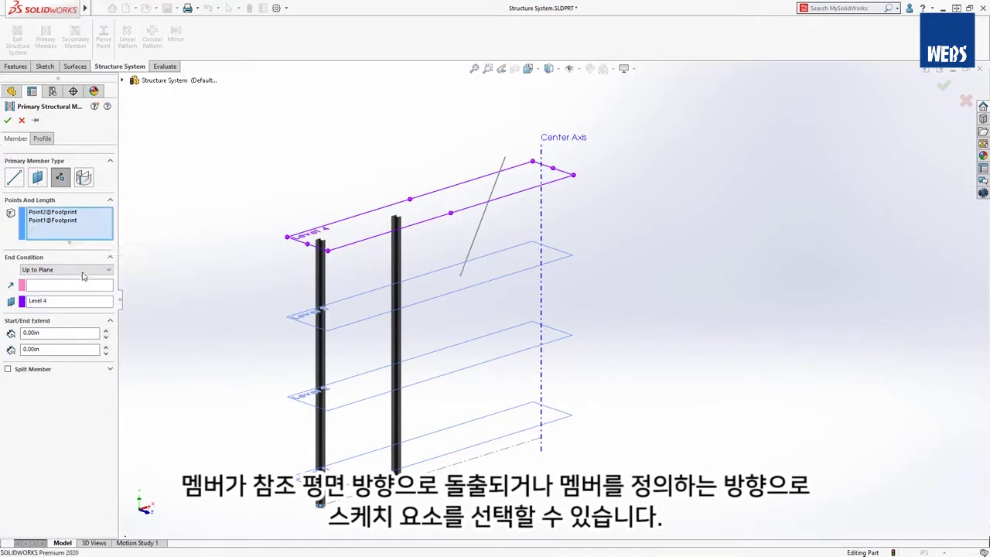
click(83, 286)
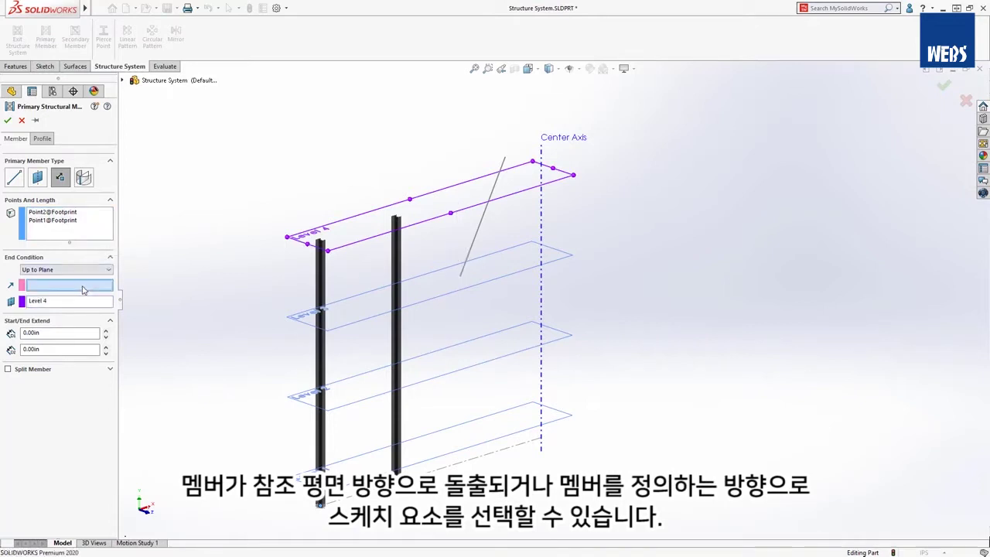
click(469, 255)
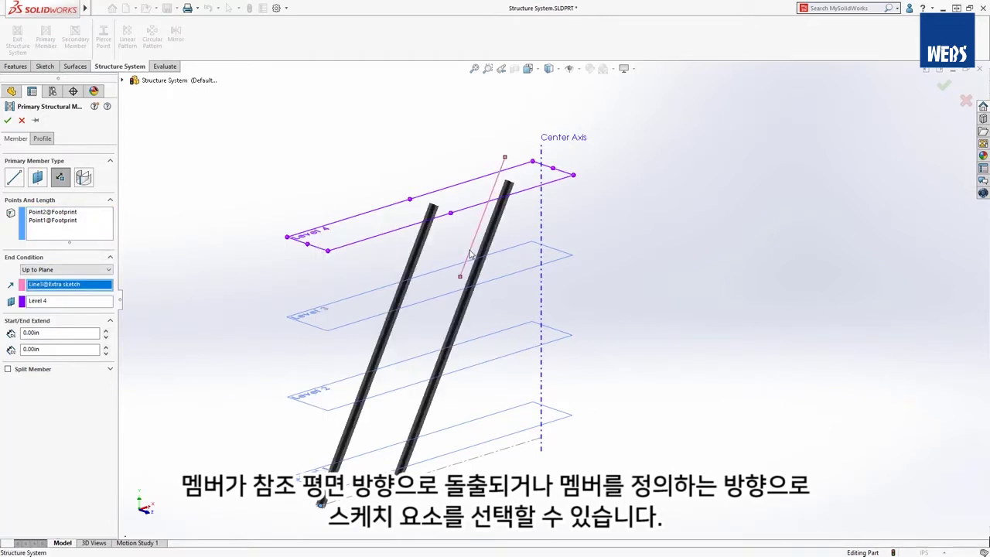
click(469, 254)
right_click(469, 254)
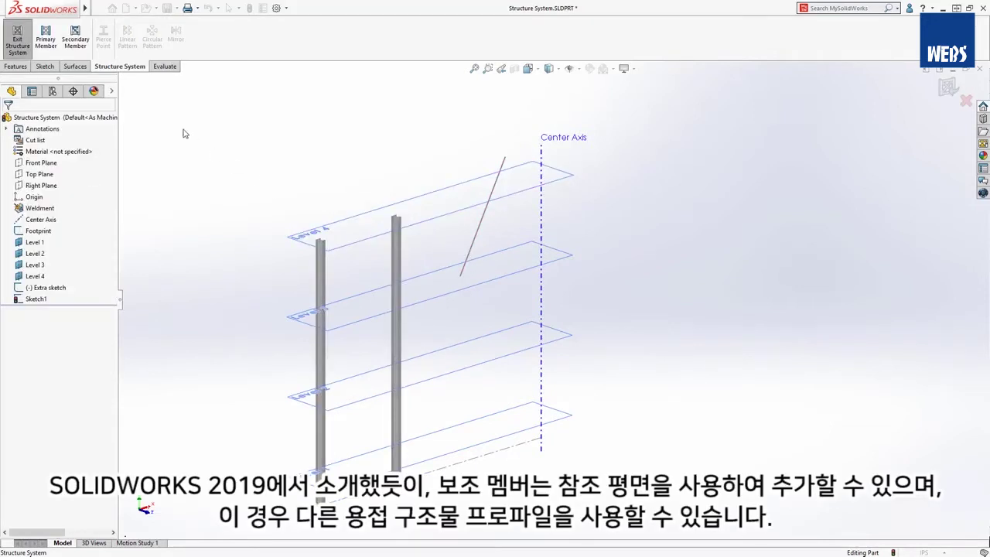
- Add secondary crossbars between the two columns at the Level 1, 2, 3 and 4 planes
click(72, 48)
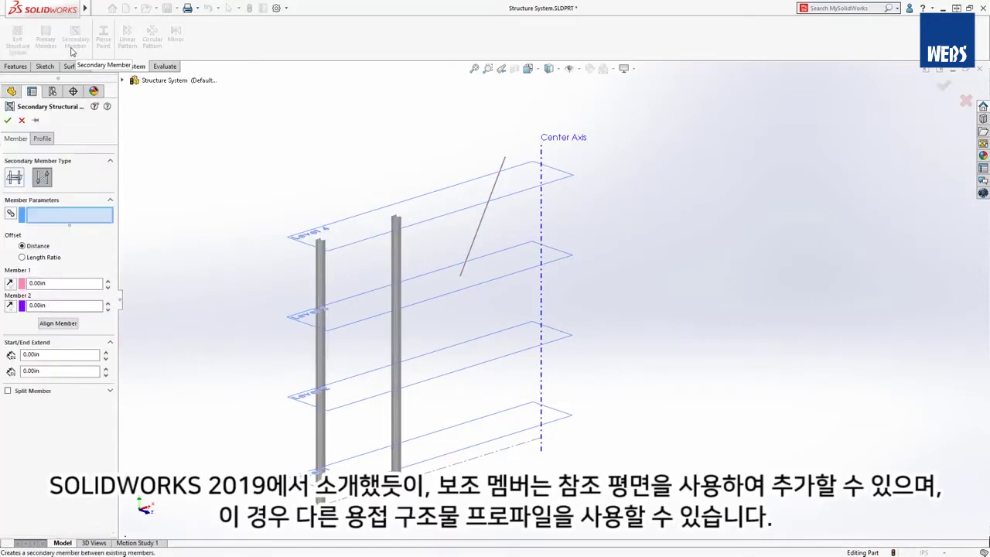
click(14, 178)
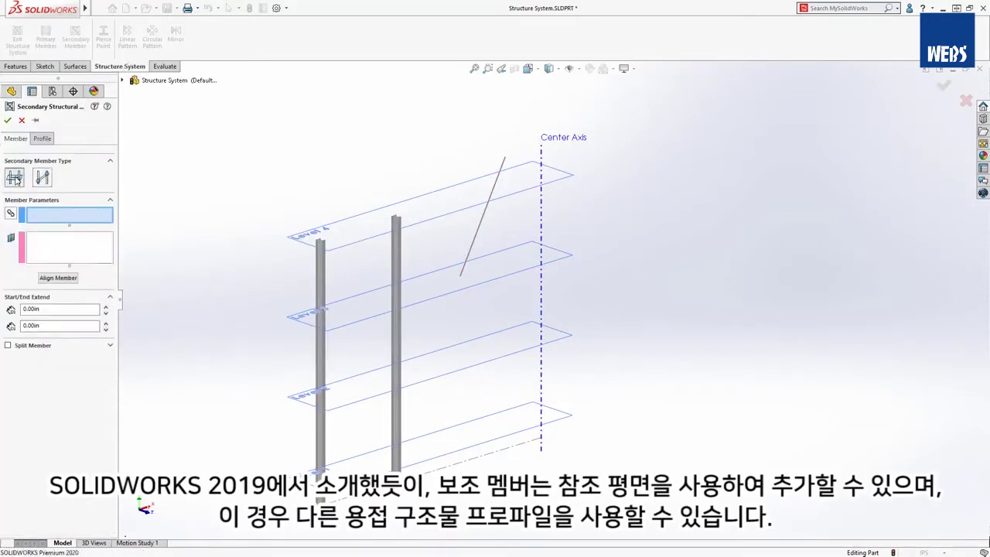
click(320, 290)
click(395, 265)
click(86, 254)
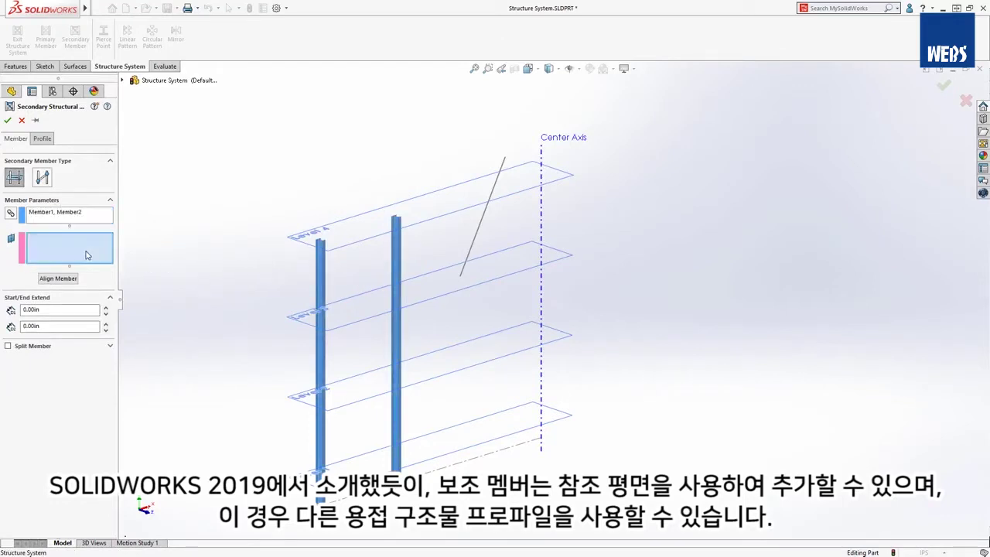
click(306, 455)
click(302, 399)
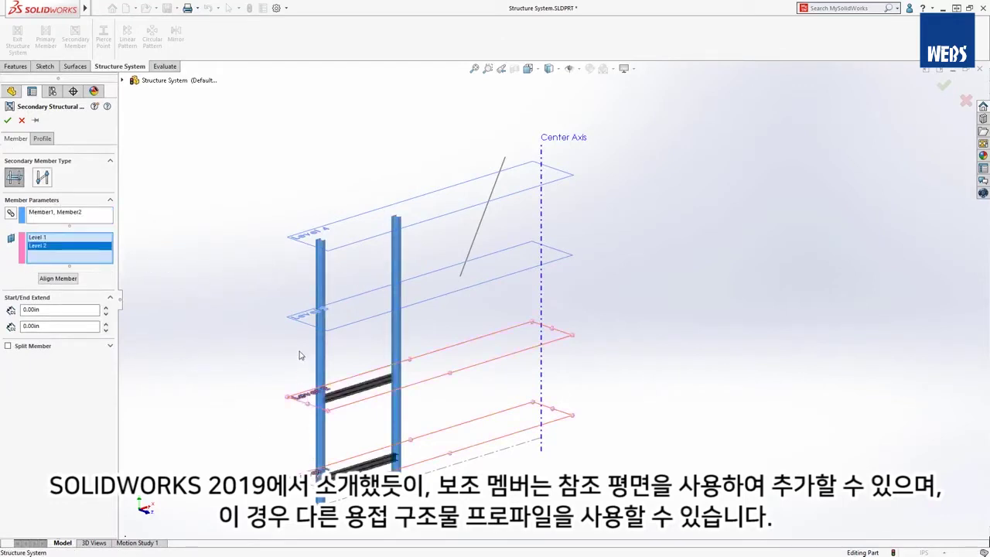
click(303, 323)
click(292, 236)
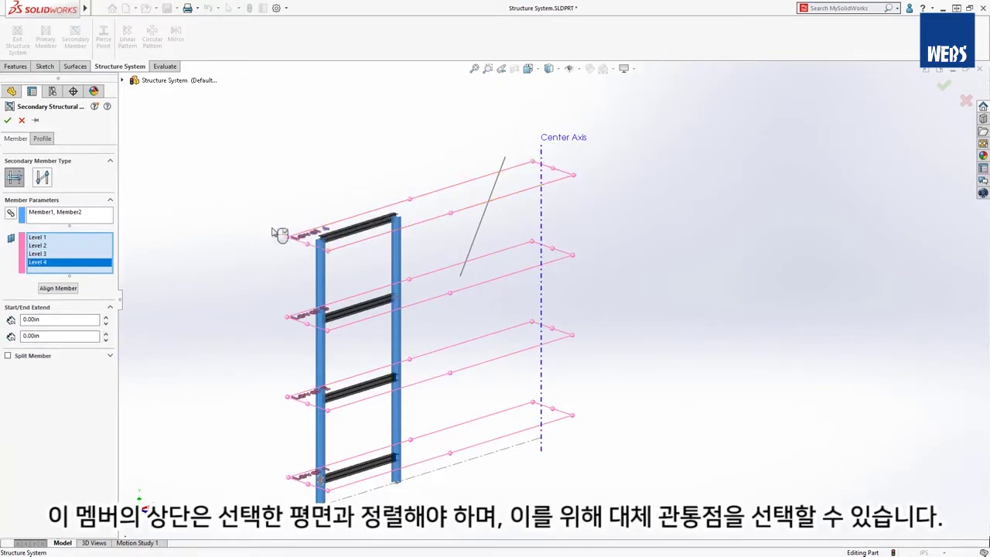
- Give the crossbars a W14x48 profile with the top-centre pierce point and confirm
click(43, 140)
click(49, 233)
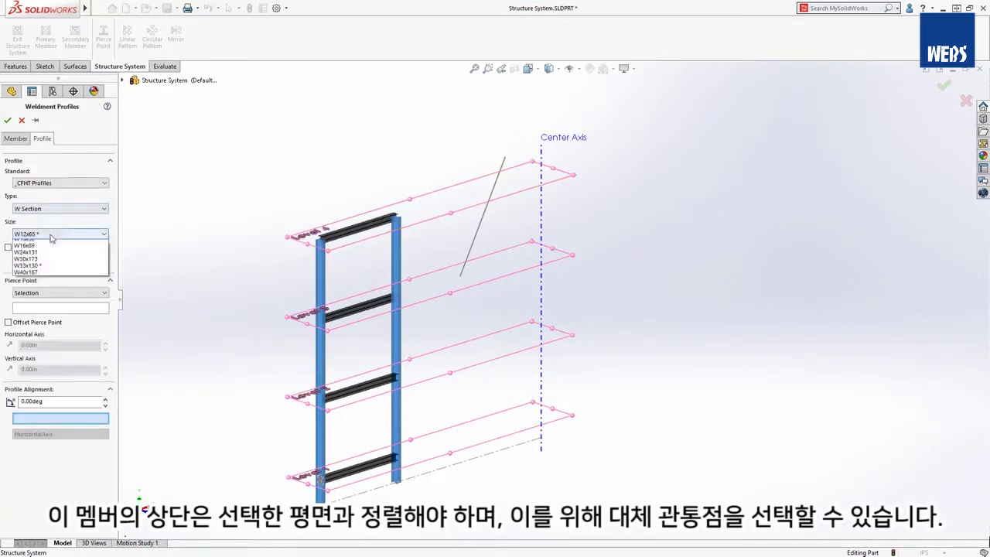
click(46, 310)
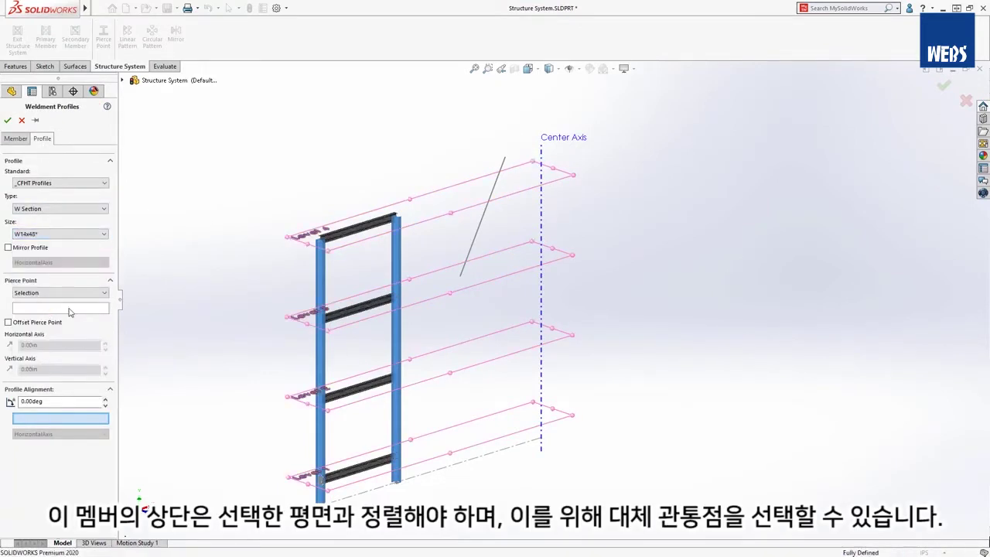
click(69, 308)
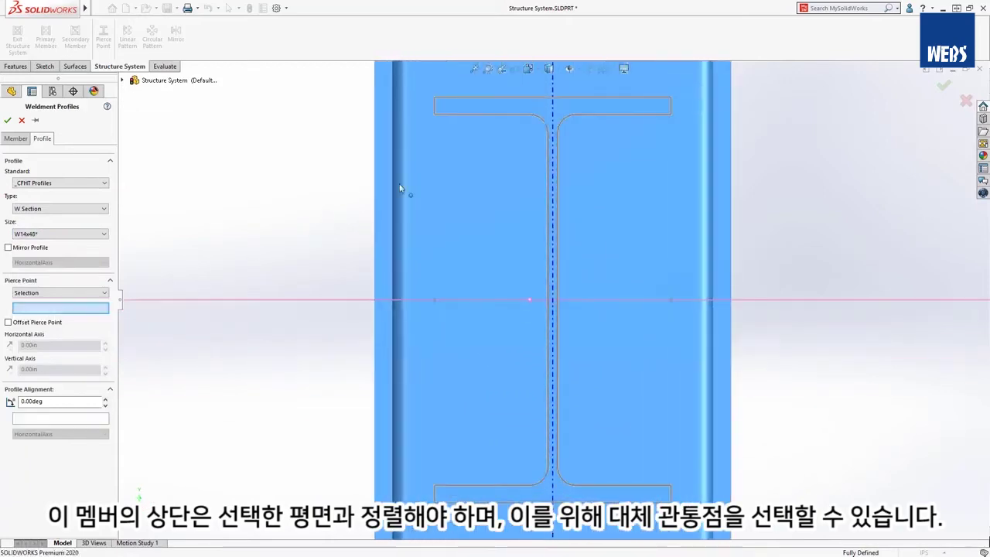
click(552, 101)
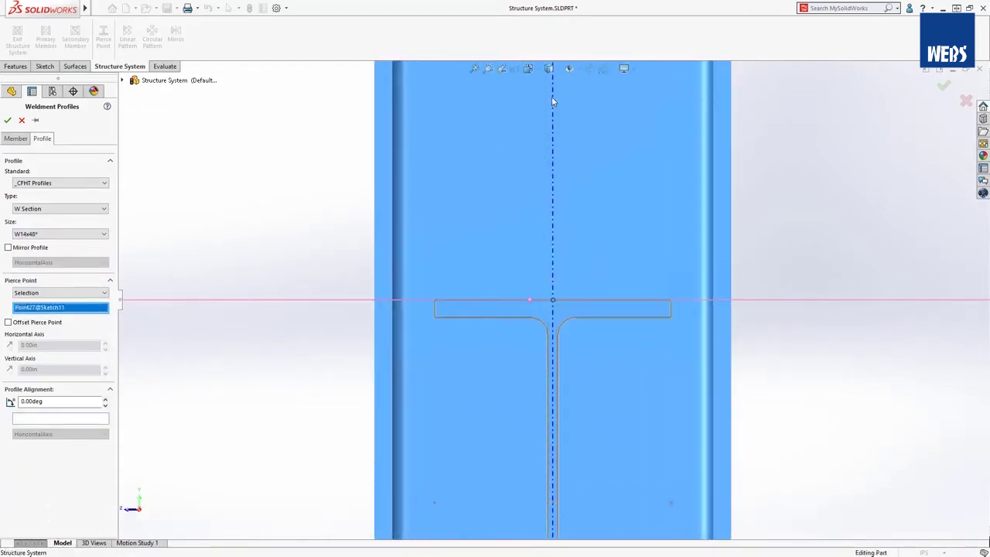
key(Return)
- Add a point-to-point diagonal from the top crossbar to the bottom crossbar with both offsets 0
click(501, 69)
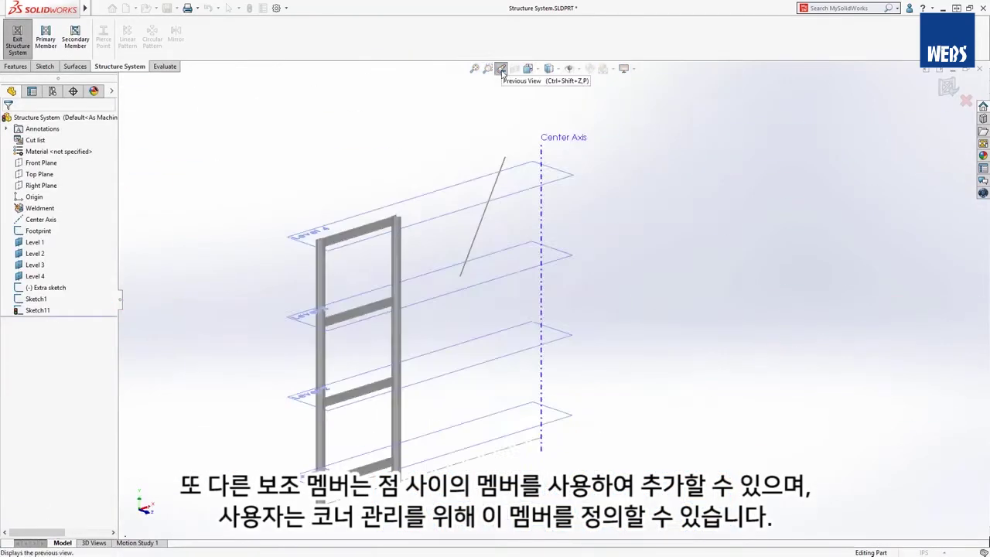
click(75, 36)
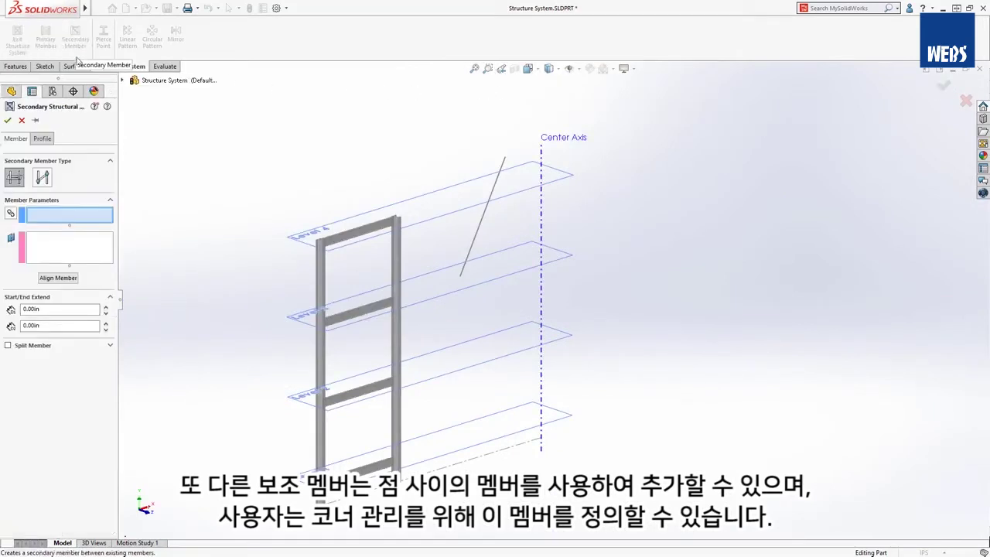
click(43, 178)
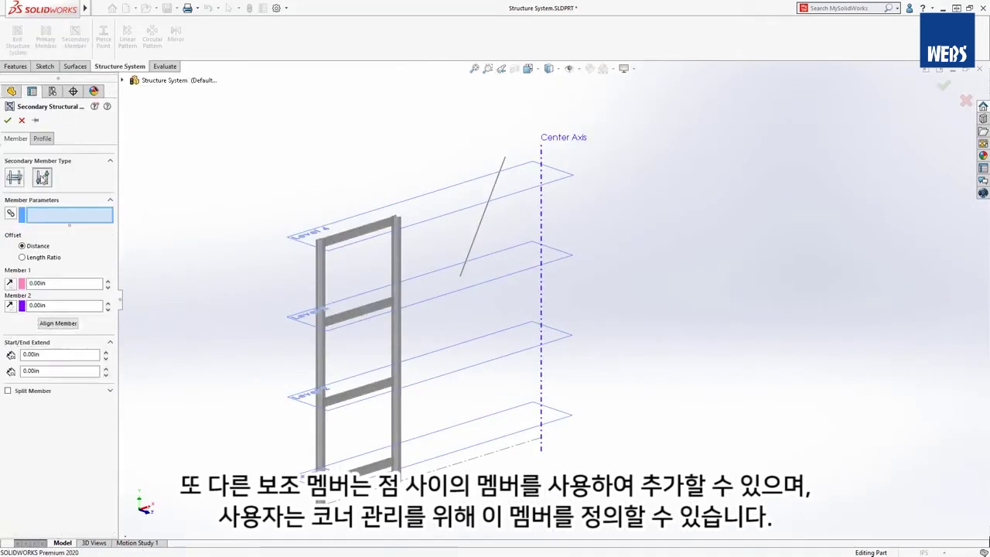
click(340, 244)
click(353, 464)
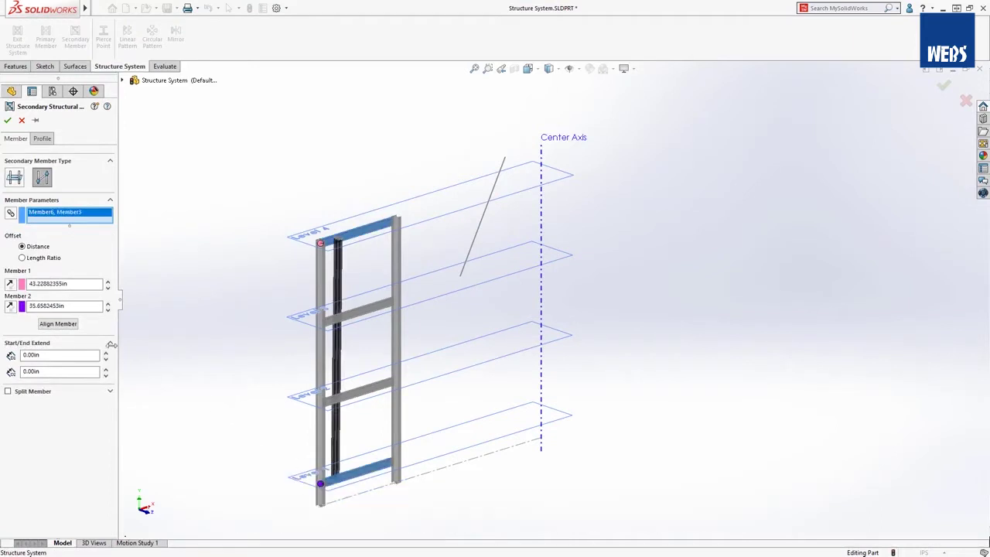
double_click(75, 284)
text(0)
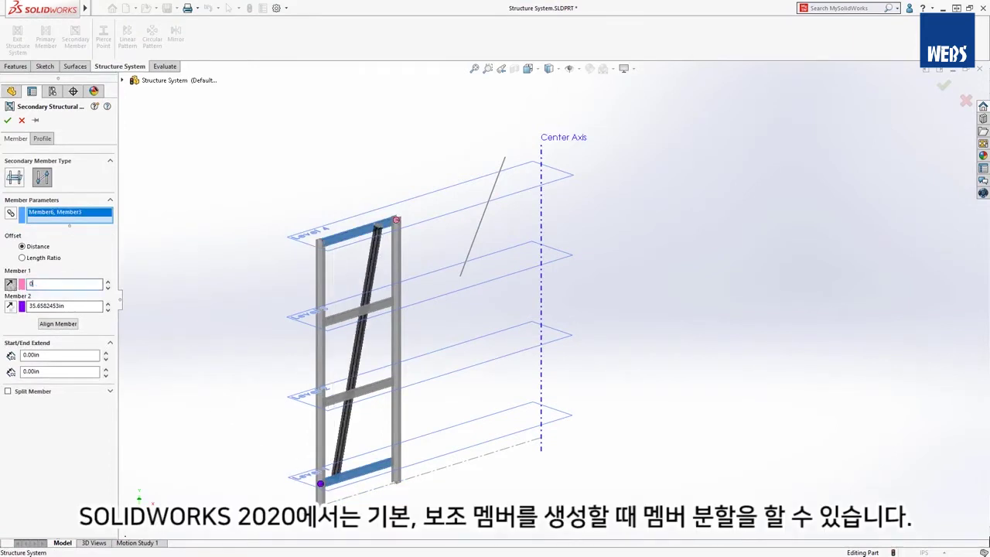
key(Return)
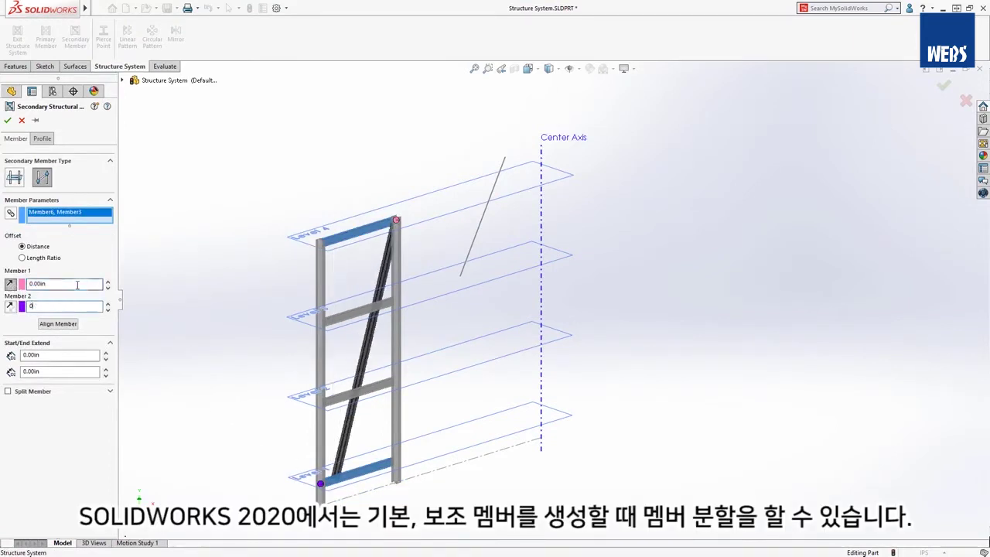
text(0)
key(Return)
- Split the diagonal based on reference at the Level 2 and Level 3 crossbars
click(7, 392)
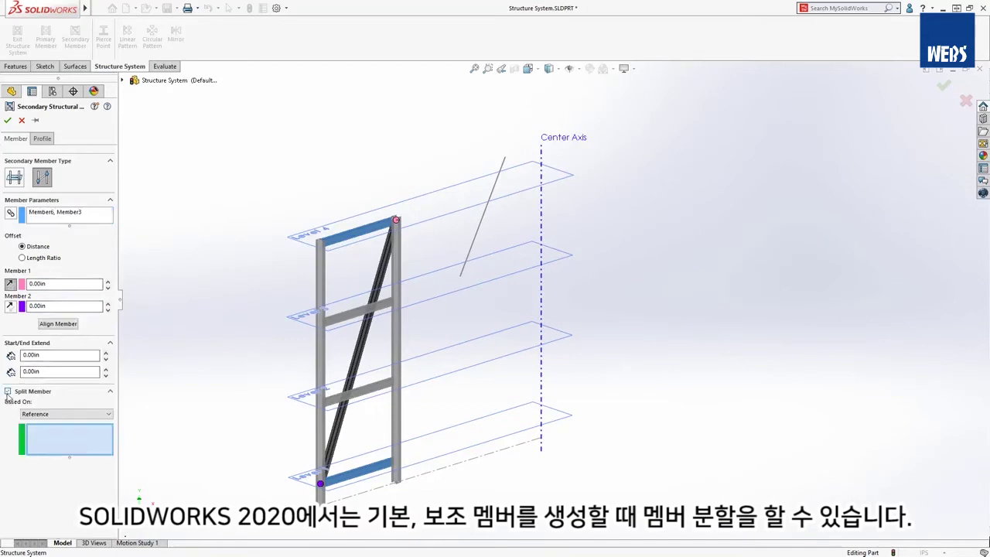
click(66, 414)
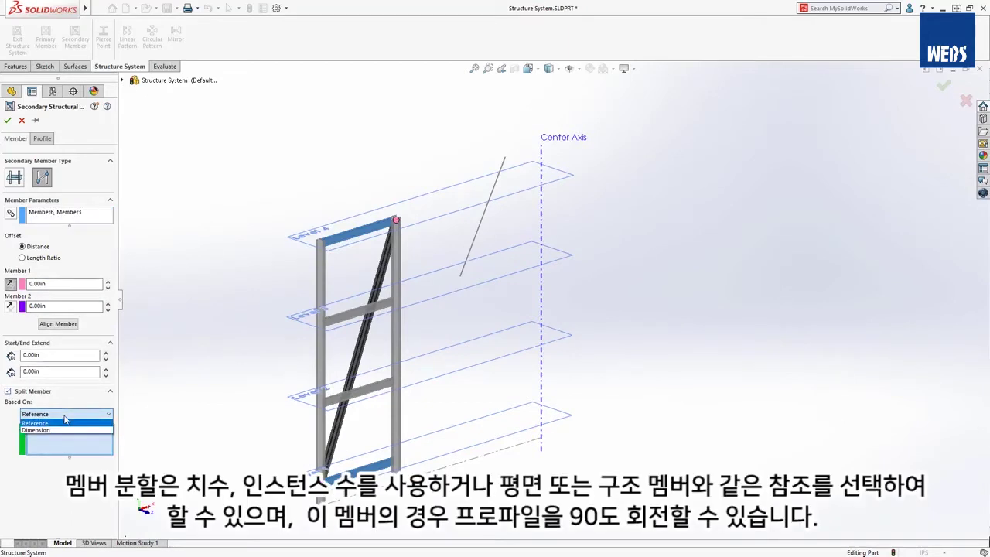
click(66, 418)
click(340, 397)
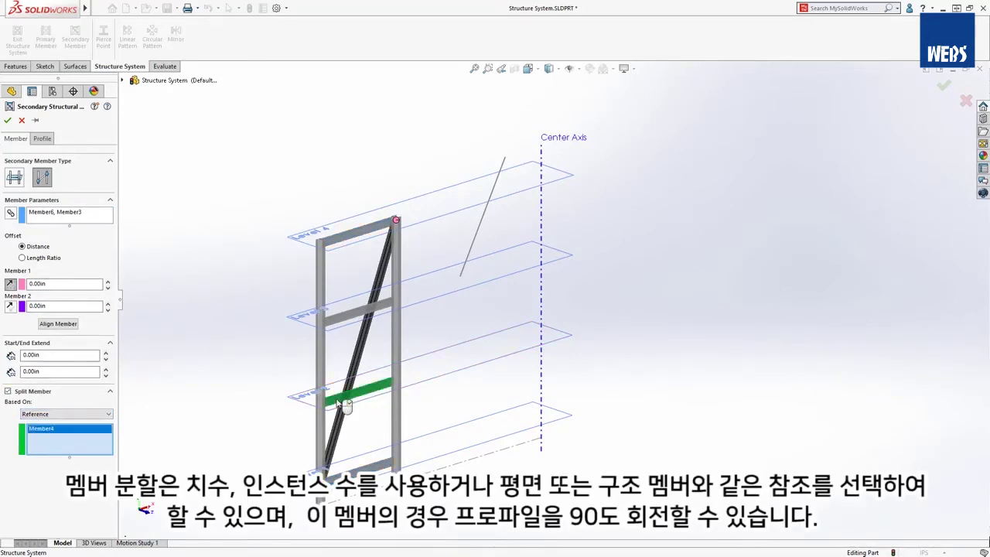
click(337, 323)
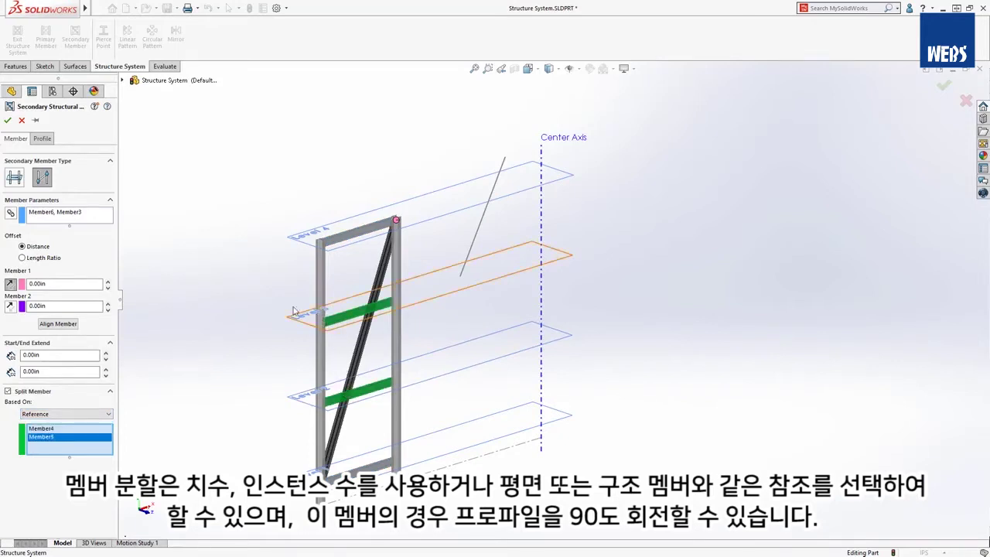
- Rotate the diagonal's profile 90°, apply it, and exit the structure system
click(42, 139)
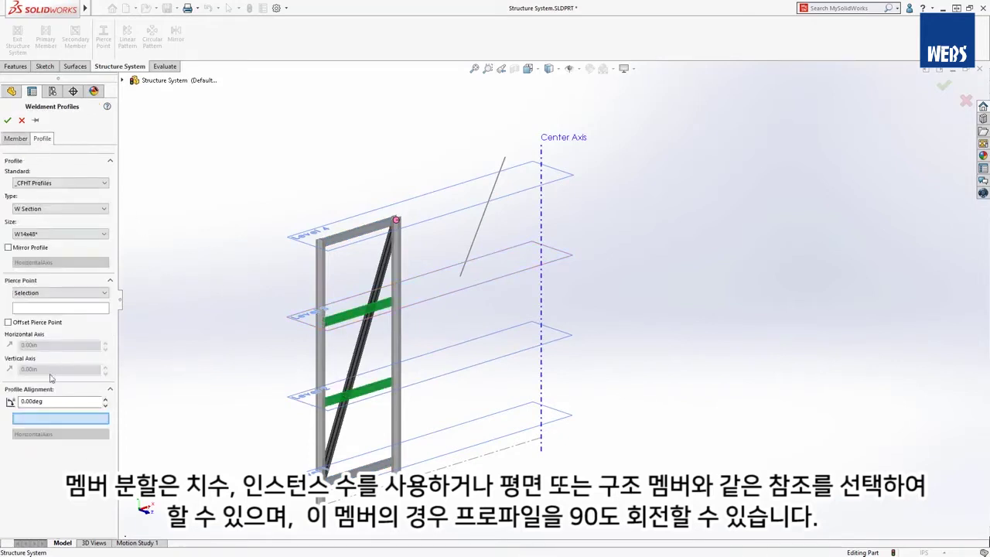
key(Return)
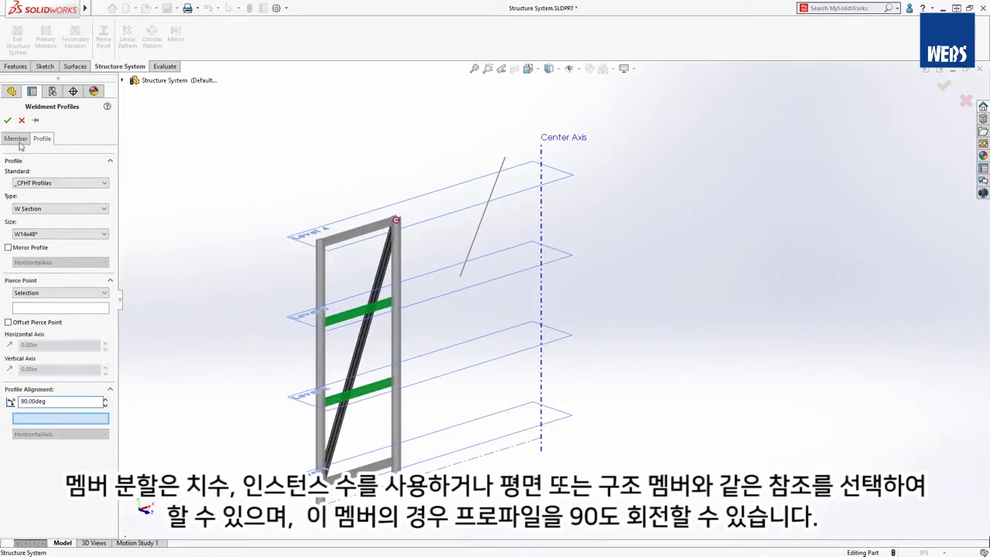
click(8, 121)
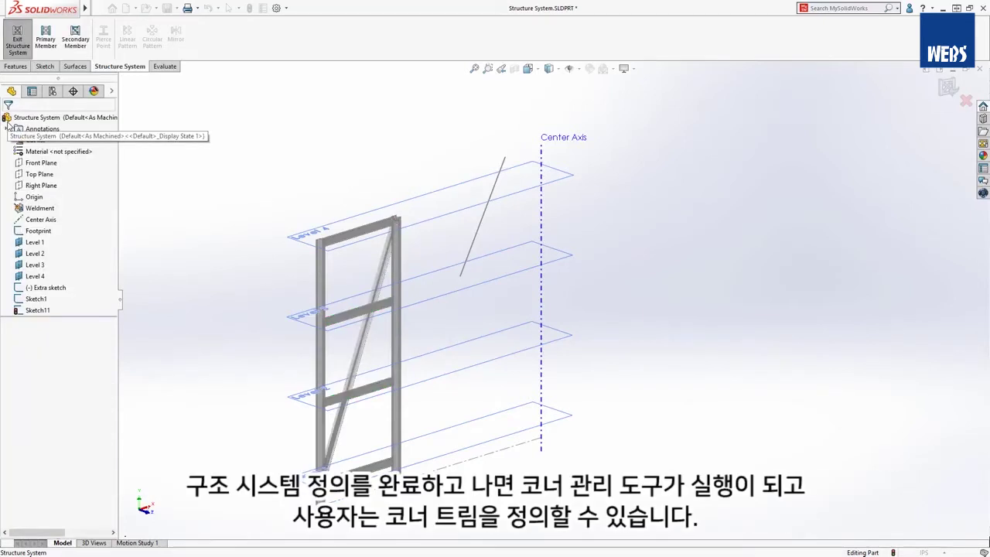
click(20, 47)
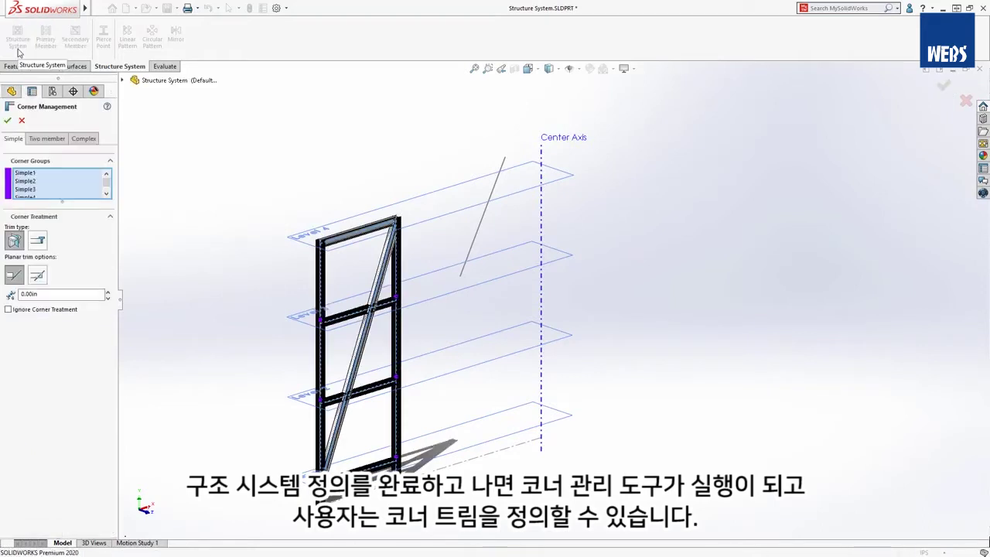
- Set the simple corners' planar trim option and give the two-member corner a planar trim
click(37, 276)
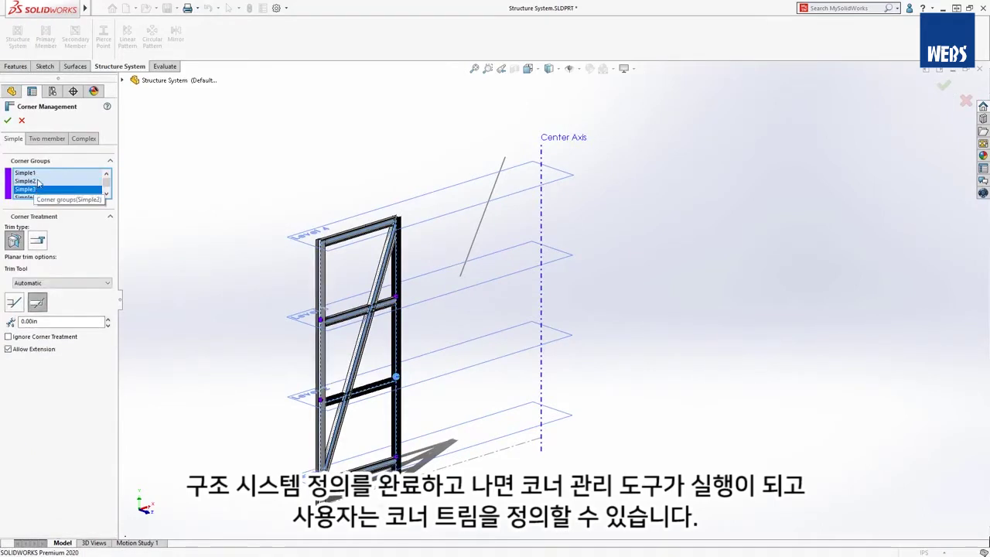
click(52, 139)
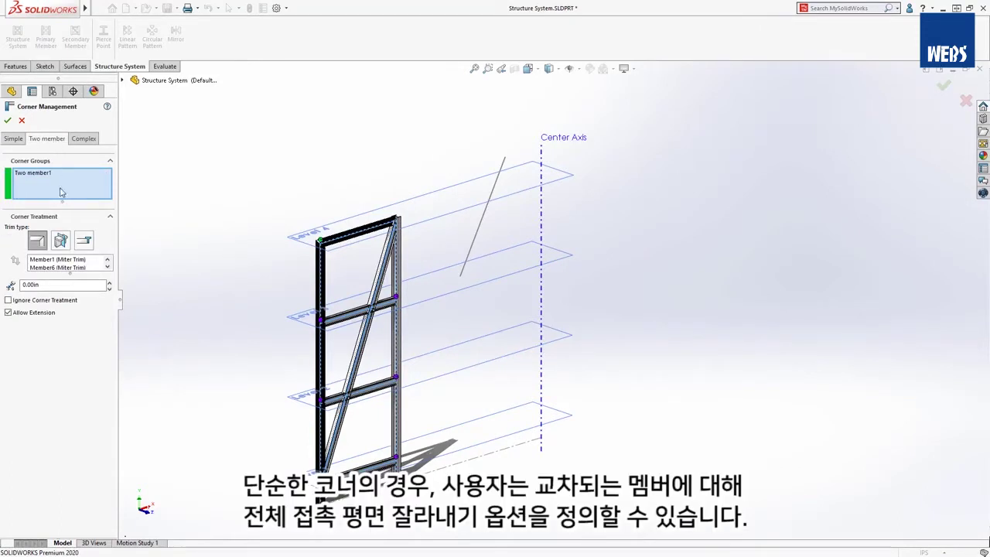
click(61, 240)
click(62, 273)
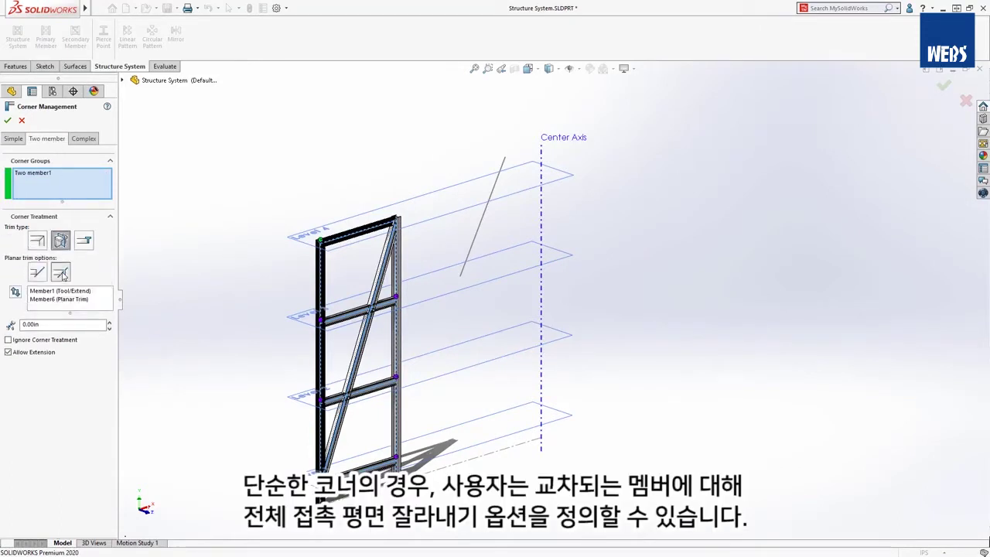
click(61, 291)
click(62, 299)
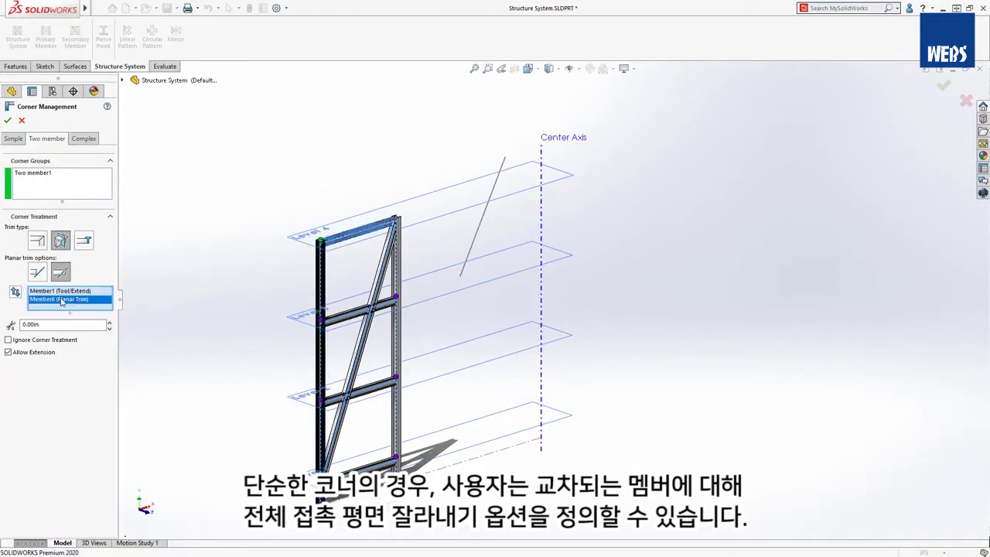
- Review the Complex1 corner's trim order (Member4, Member7_2) and accept the corner treatments
click(83, 139)
click(36, 173)
click(48, 240)
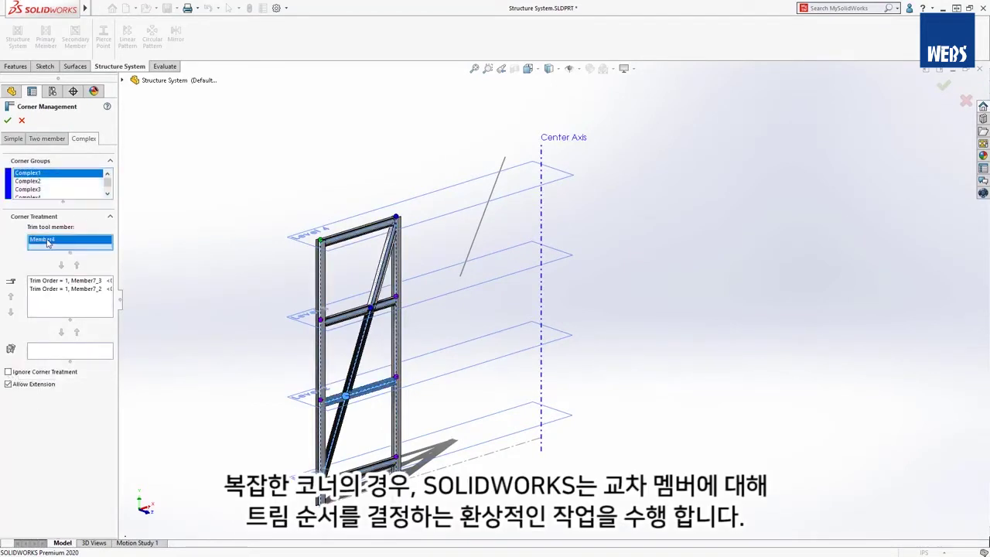
click(51, 288)
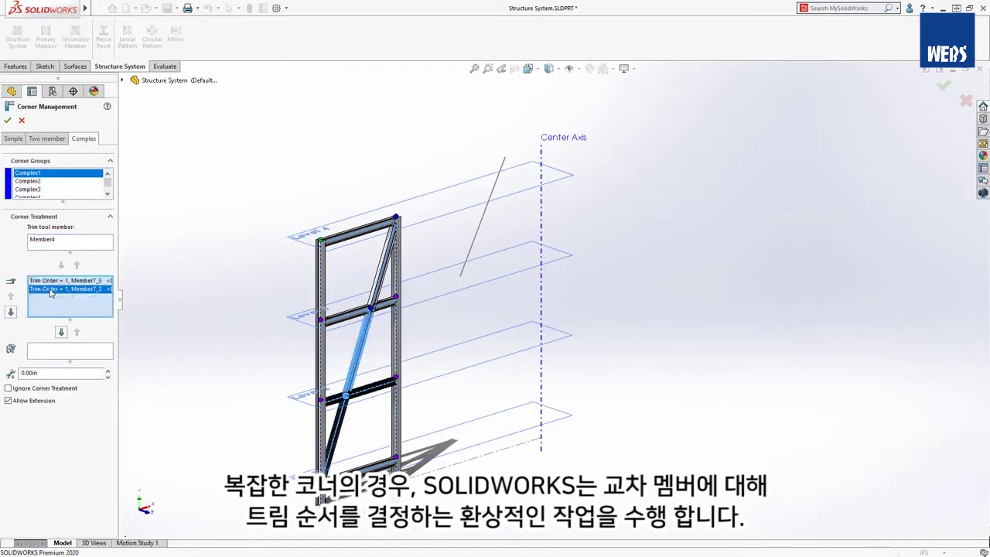
click(8, 121)
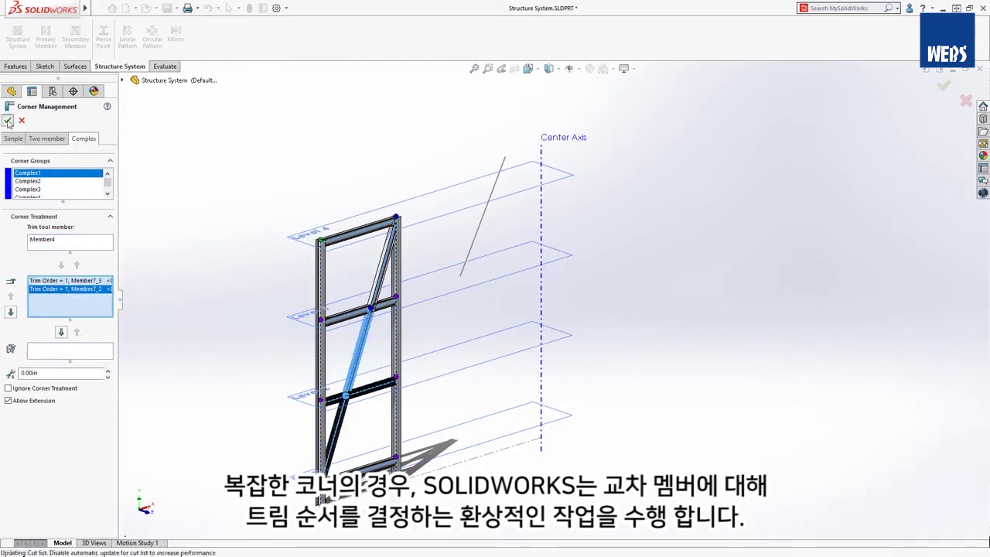
click(487, 68)
- Zoom and orbit to inspect the trimmed top-right corner joint, then select the Center Axis
drag(374, 204, 433, 261)
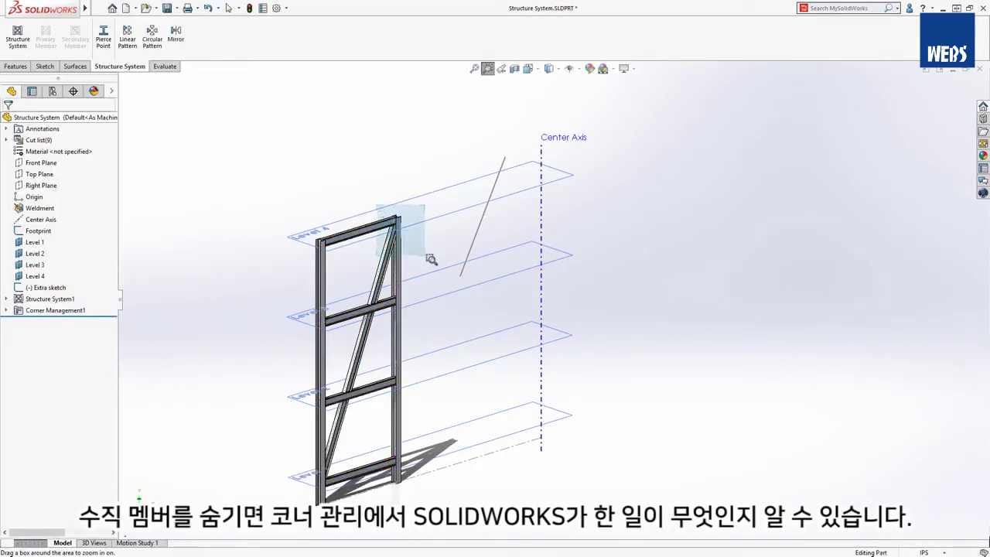
key(Tab)
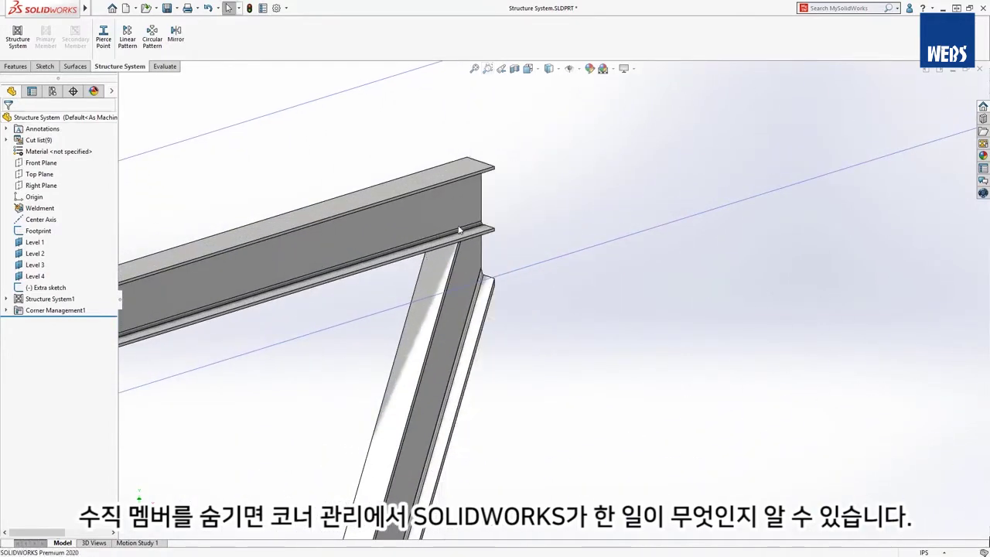
middle_drag(502, 249, 453, 215)
click(501, 68)
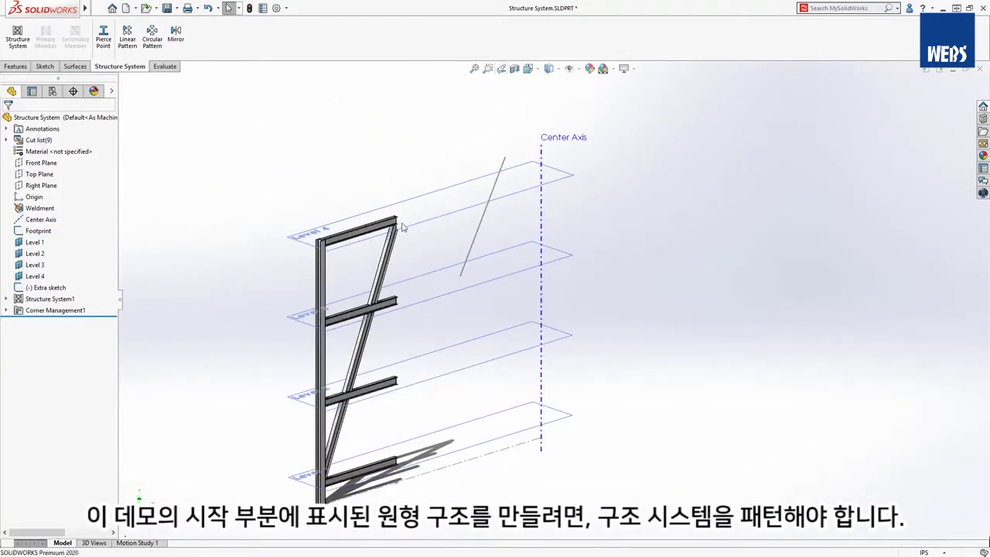
key(shift+Tab)
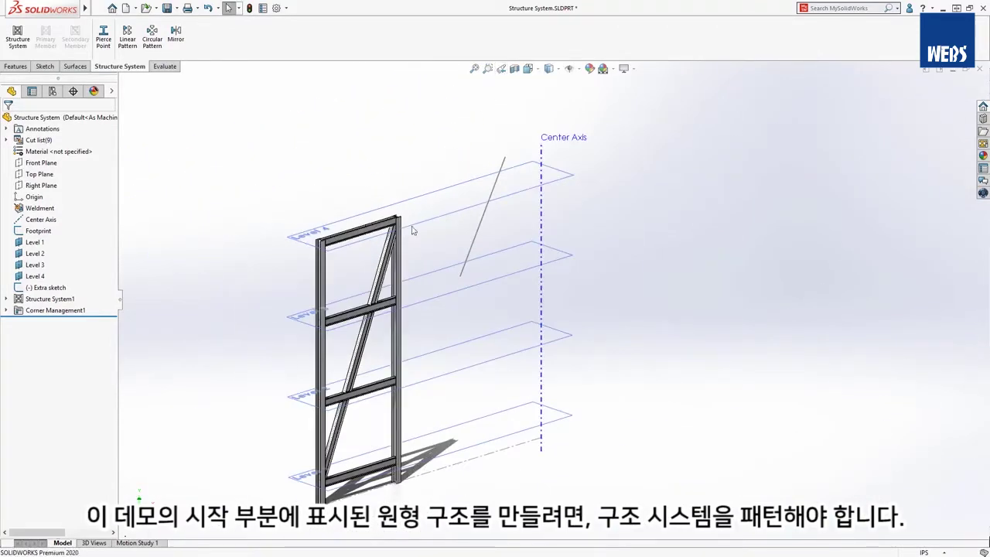
click(542, 176)
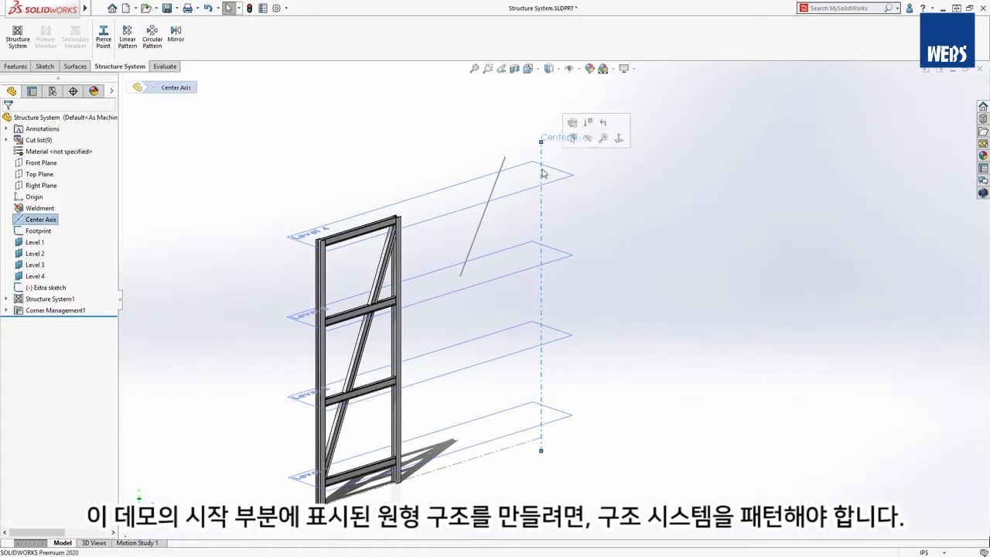
- Circularly pattern the Structure System1 body 12 times through 360° around the Center Axis
click(152, 36)
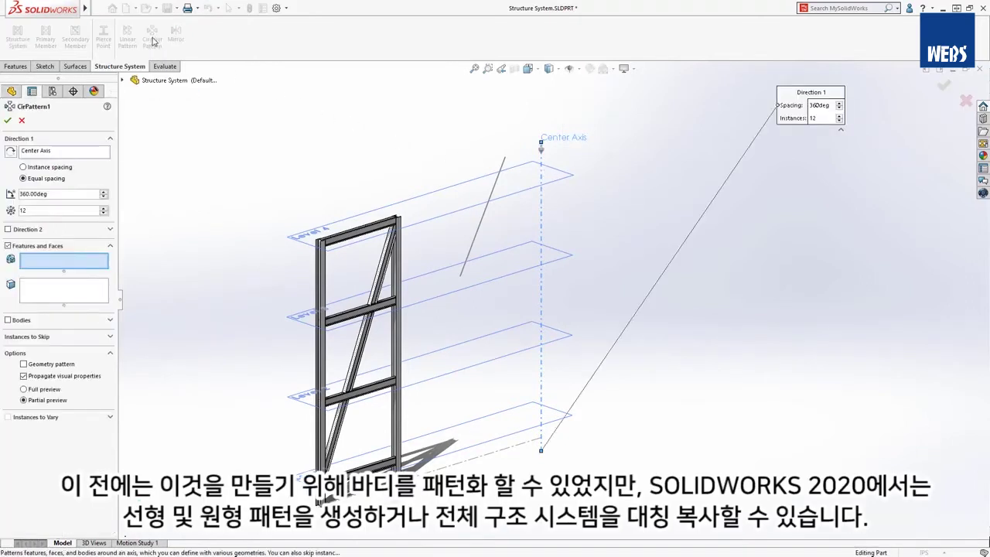
click(8, 319)
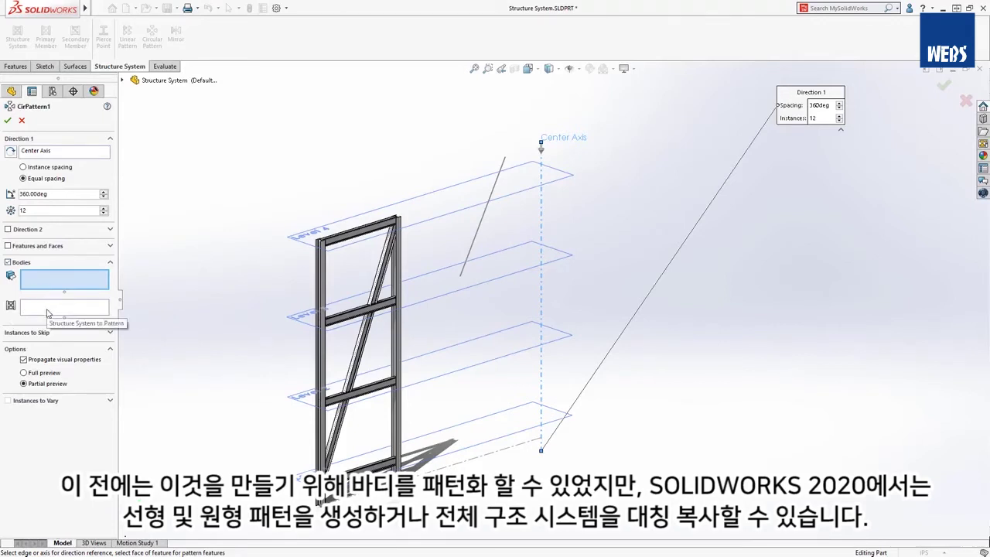
click(47, 312)
click(322, 293)
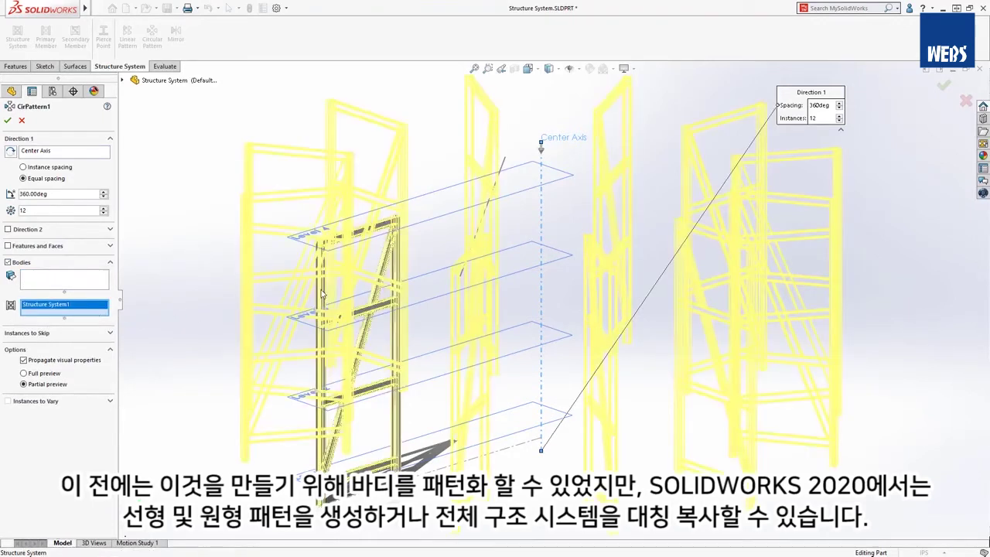
key(Return)
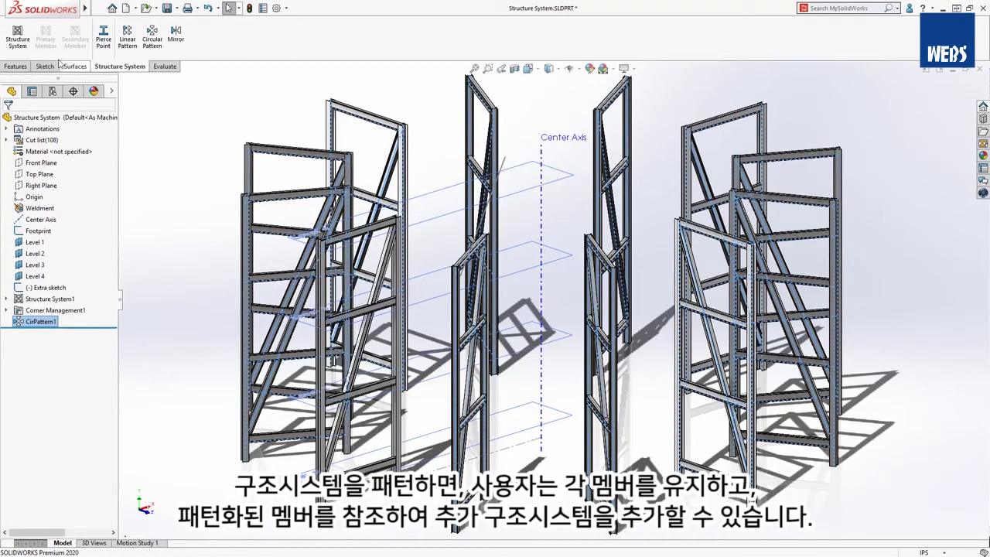
click(17, 37)
- Add secondary members between the original posts and neighbouring patterned posts on Levels 1–4
click(75, 41)
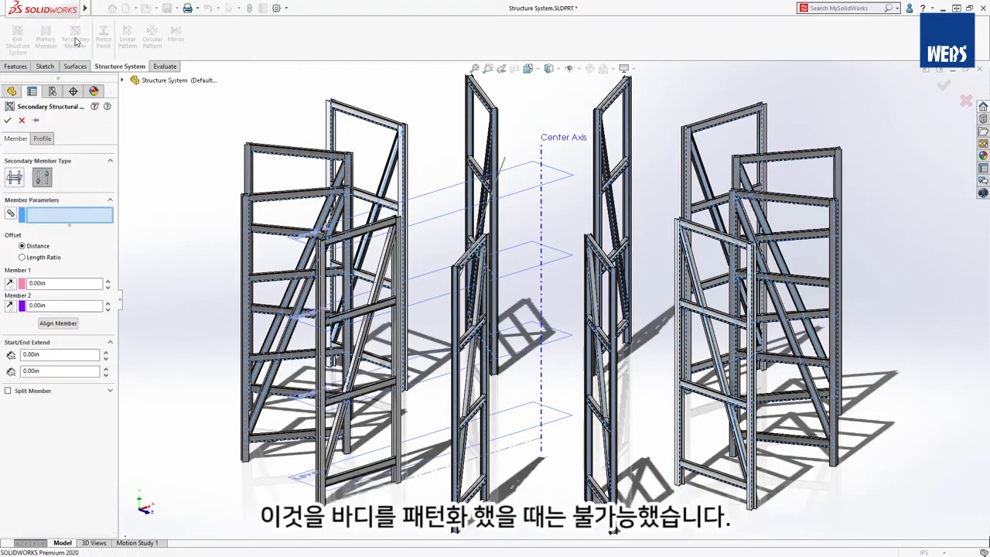
click(18, 176)
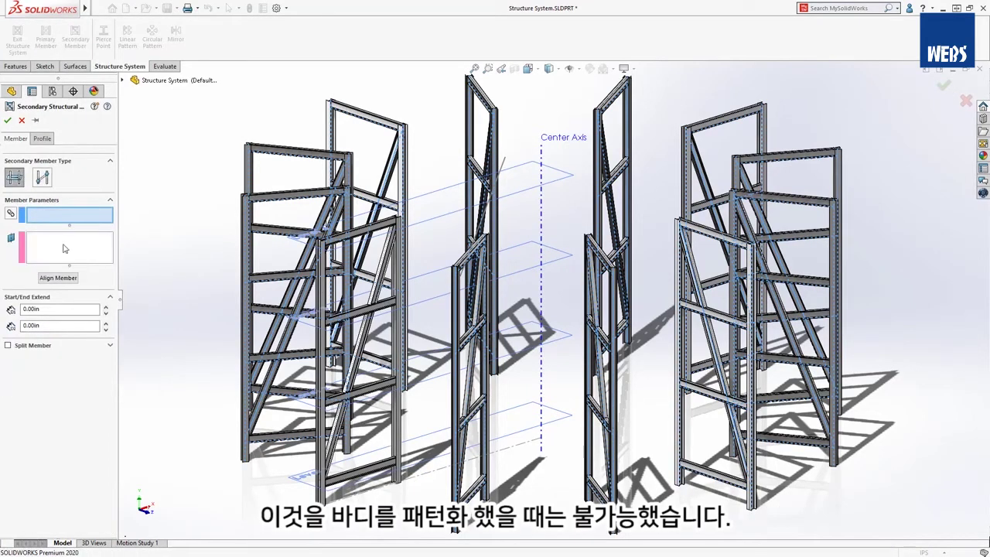
click(313, 491)
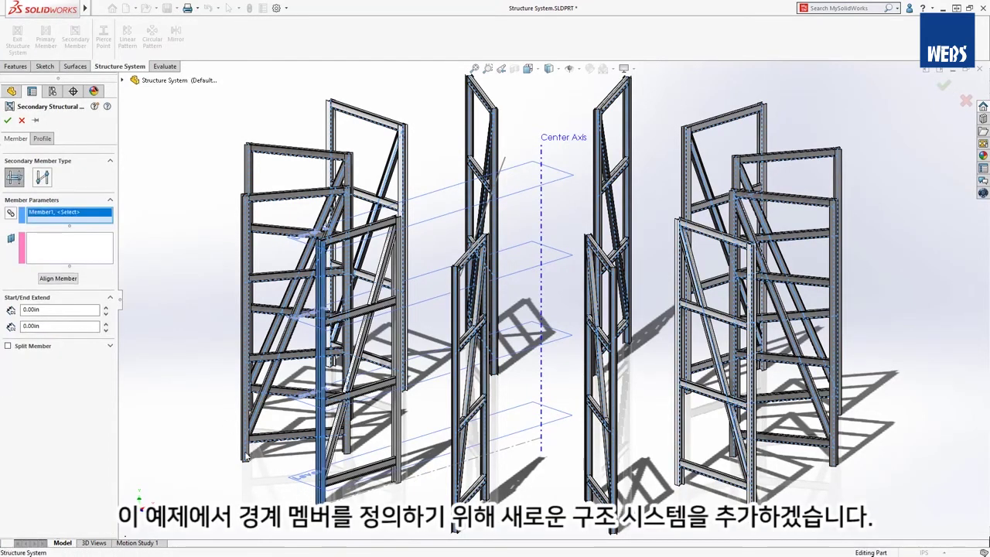
click(353, 450)
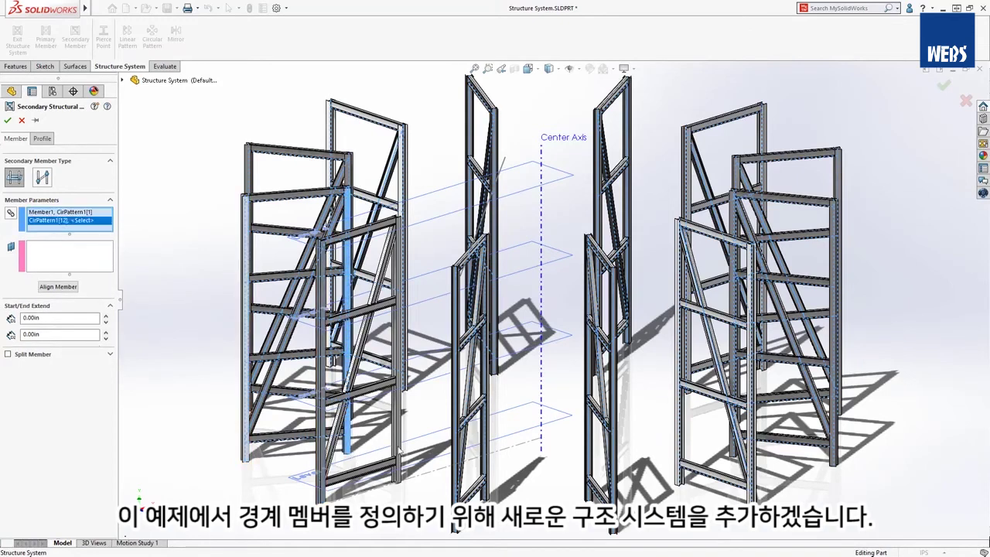
click(399, 452)
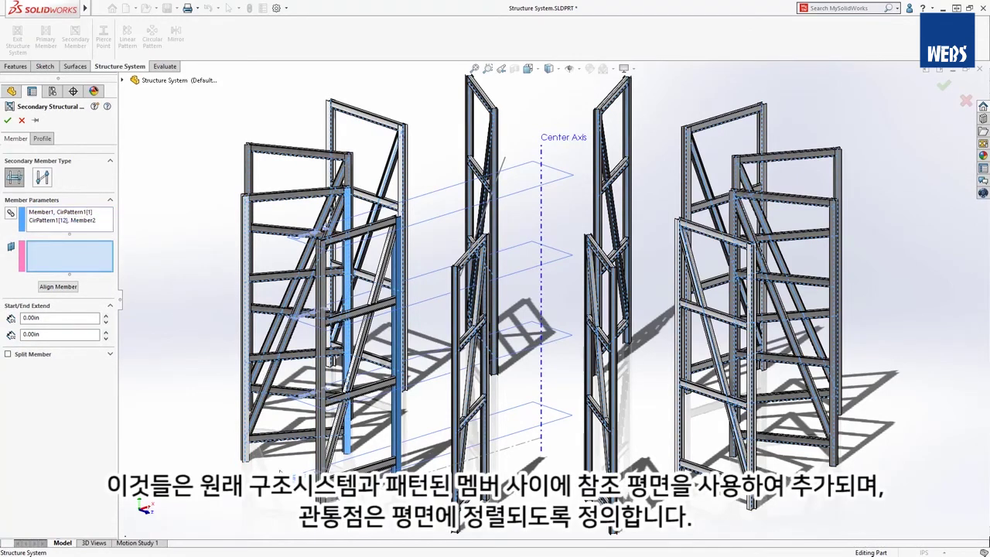
click(303, 411)
click(302, 357)
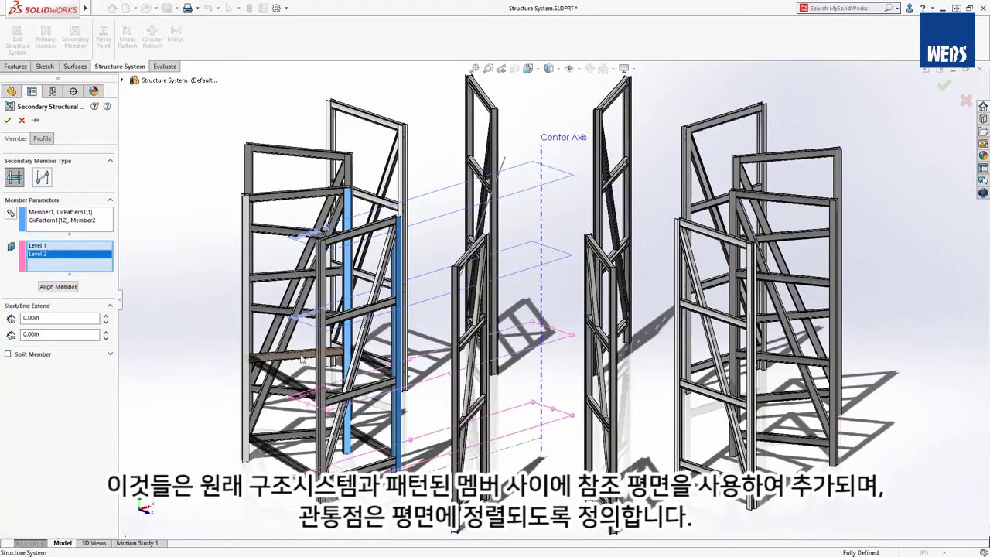
click(303, 317)
click(305, 246)
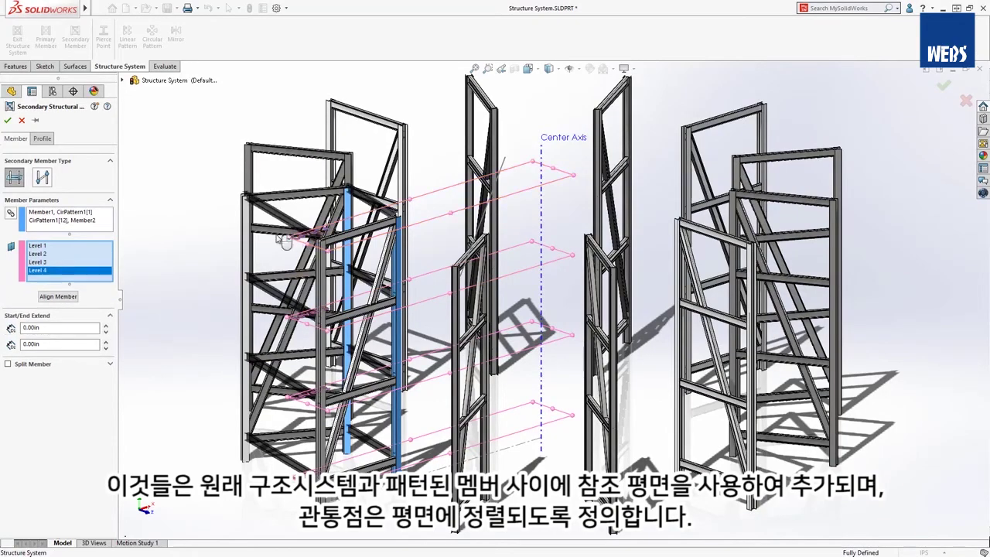
- Set the new members' pierce point at the top flange centre and finish them
click(42, 140)
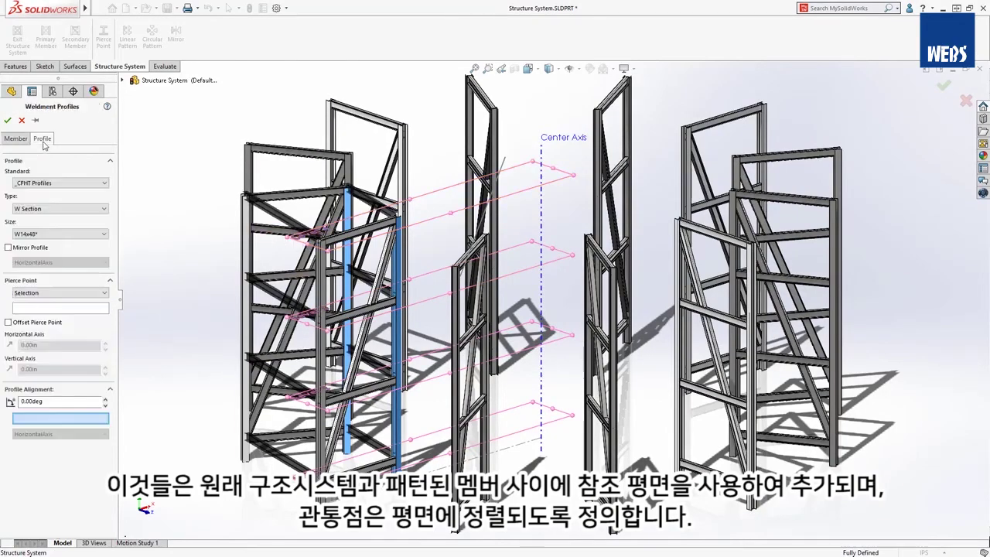
click(61, 309)
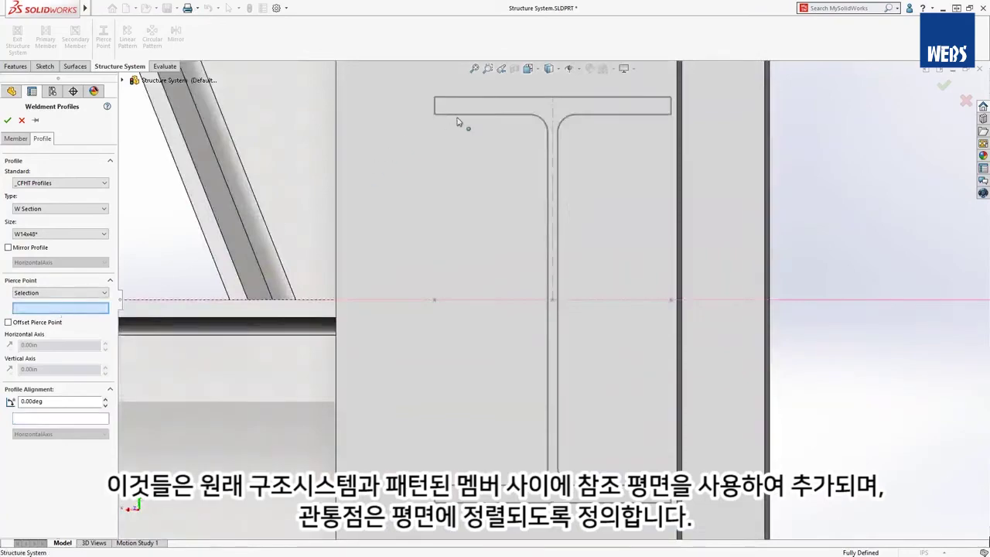
click(553, 102)
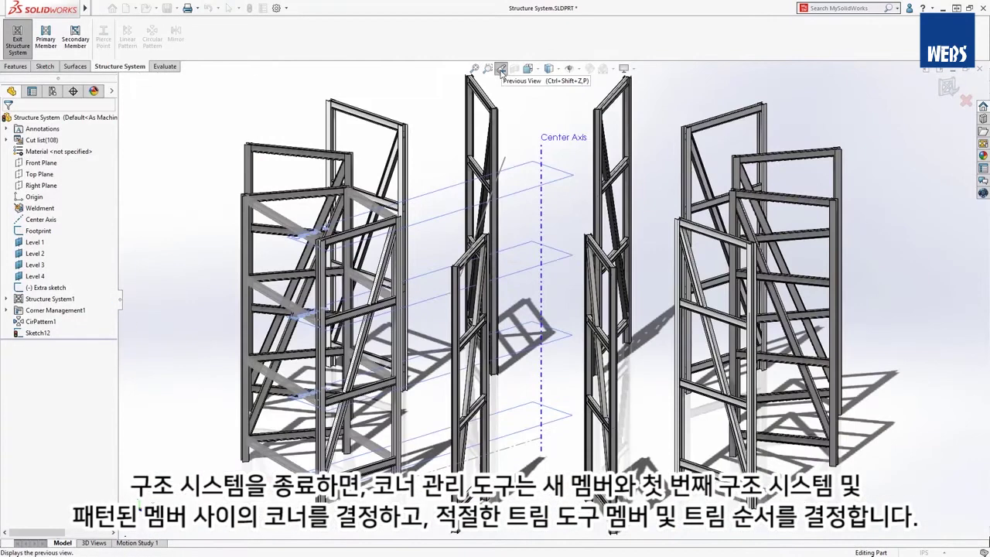
click(17, 39)
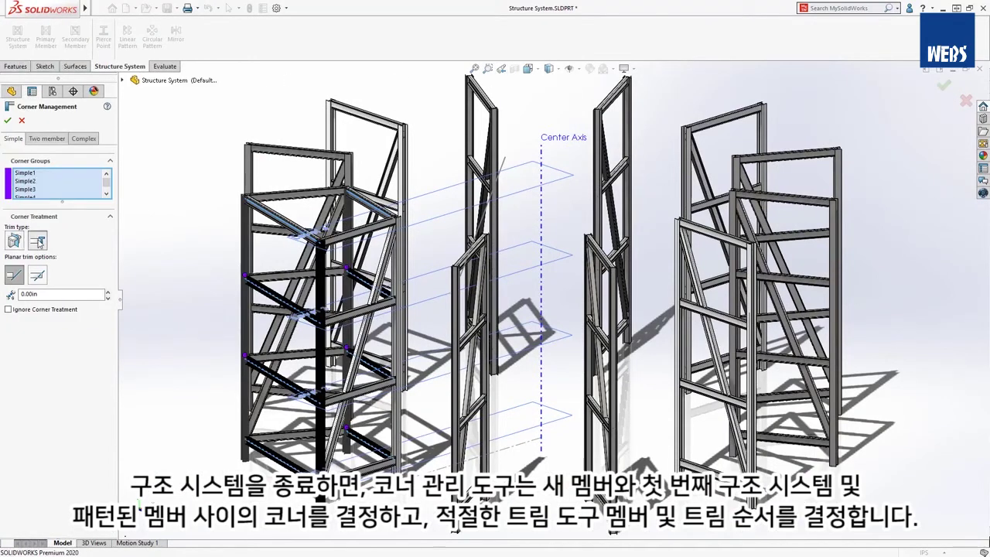
- Adjust the two-member corner trim type and the Complex3 trim order, then accept the corner management
click(46, 139)
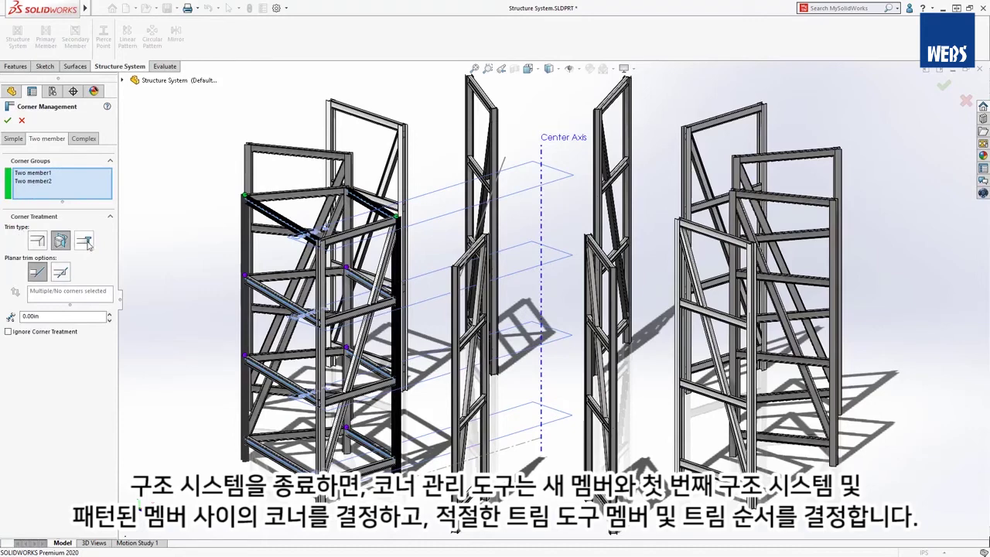
click(85, 242)
click(85, 140)
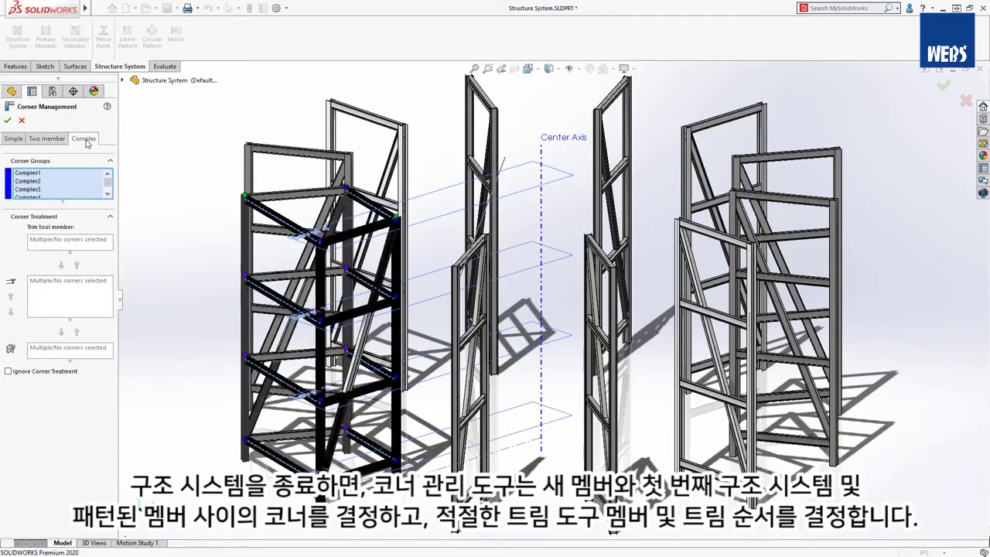
click(37, 175)
click(37, 182)
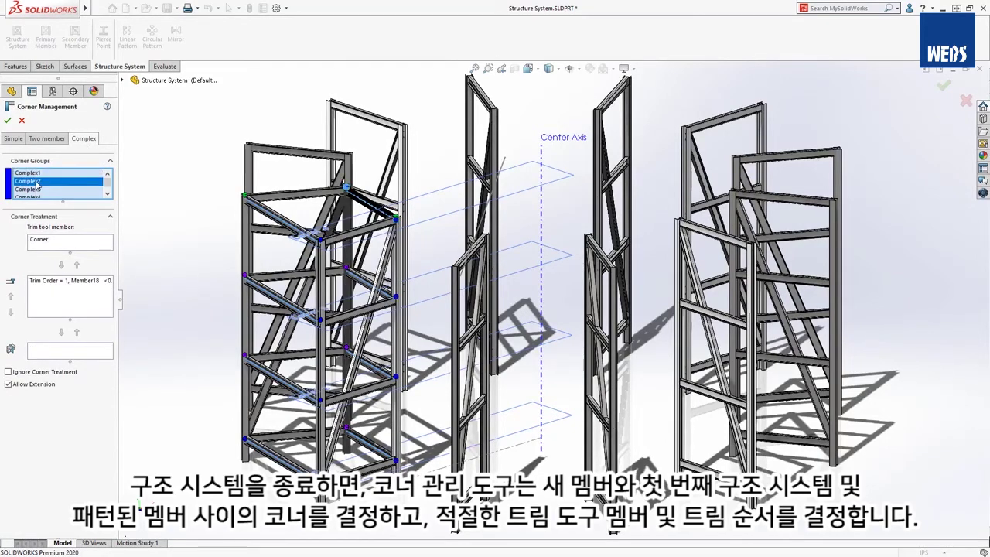
click(37, 190)
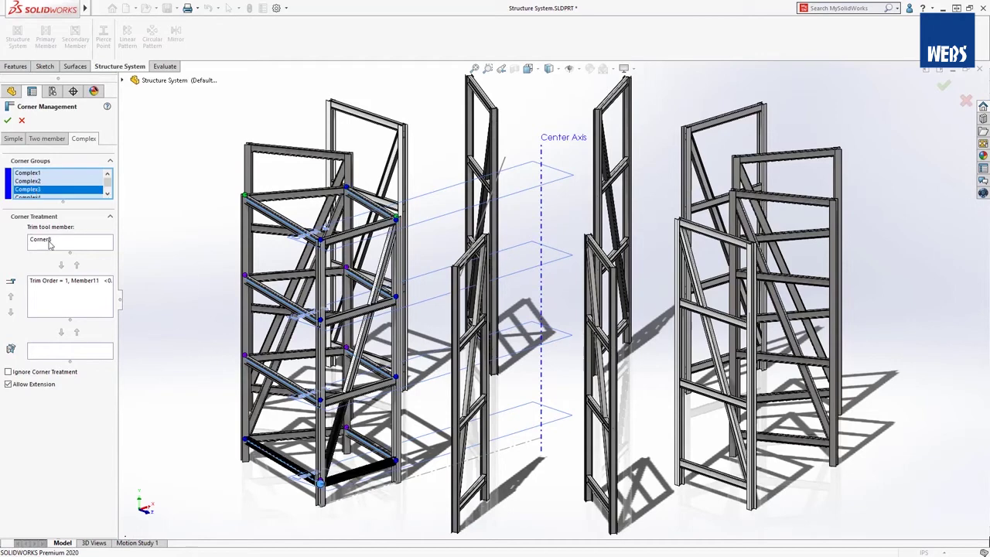
click(60, 283)
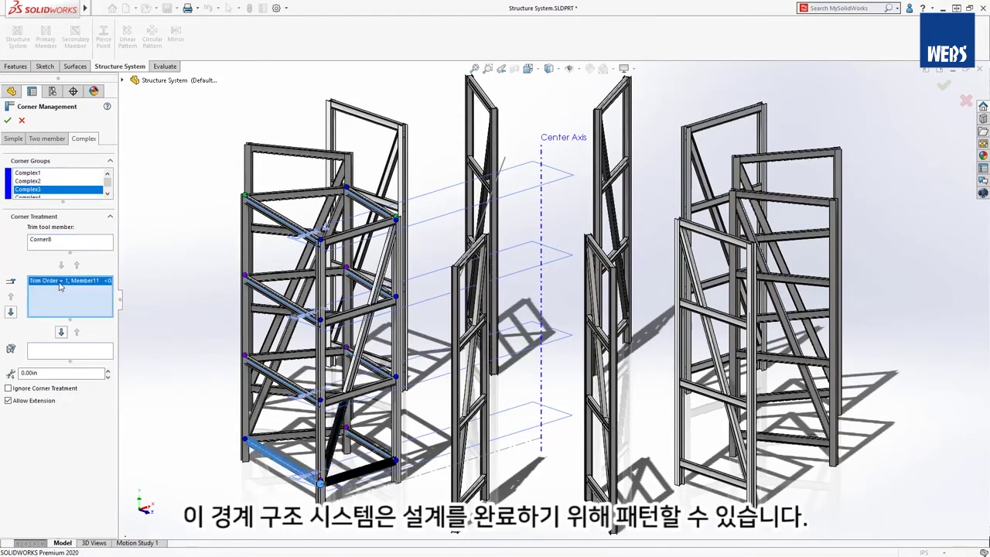
click(7, 120)
- Circular-pattern the Structure System2 bodies twelve times around the Center Axis
click(42, 219)
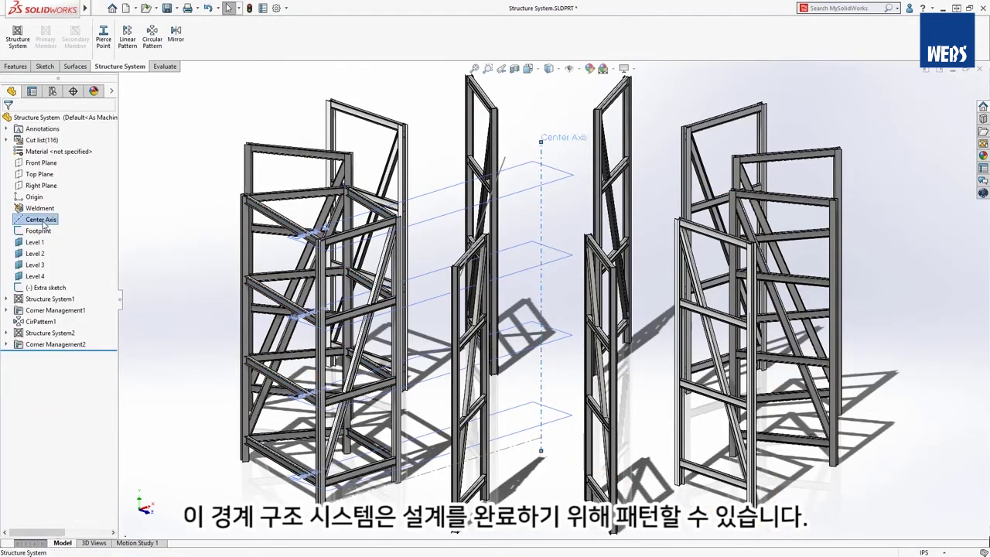
click(153, 36)
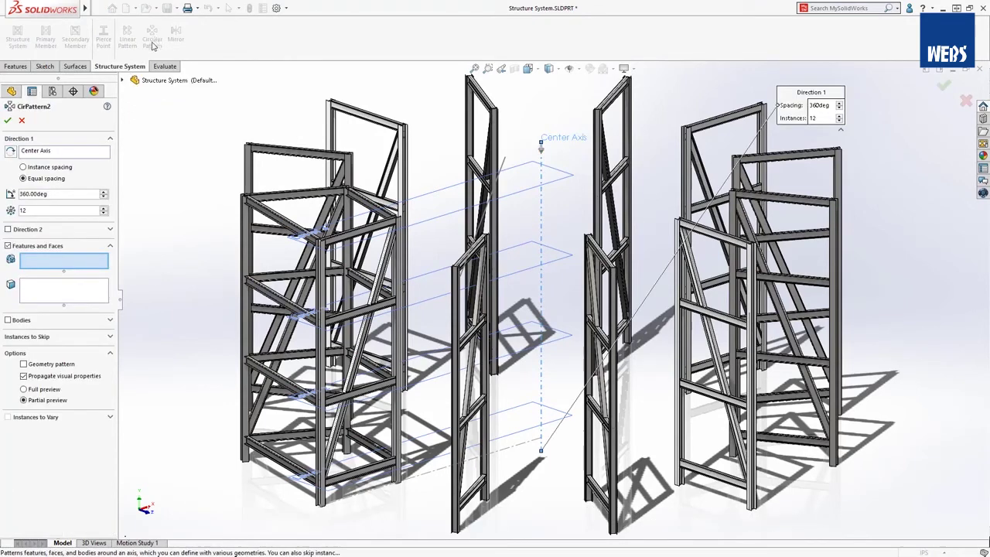
click(8, 320)
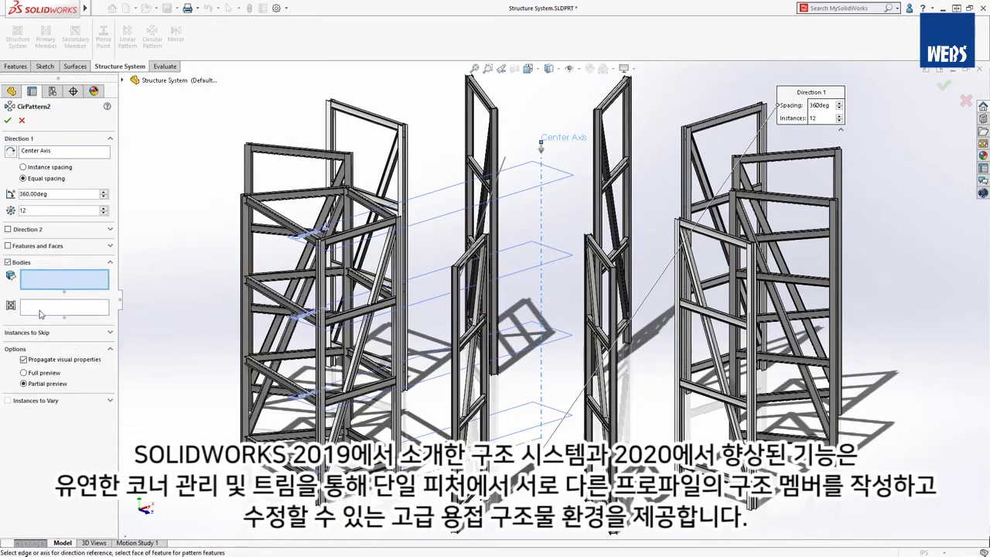
click(42, 313)
click(262, 374)
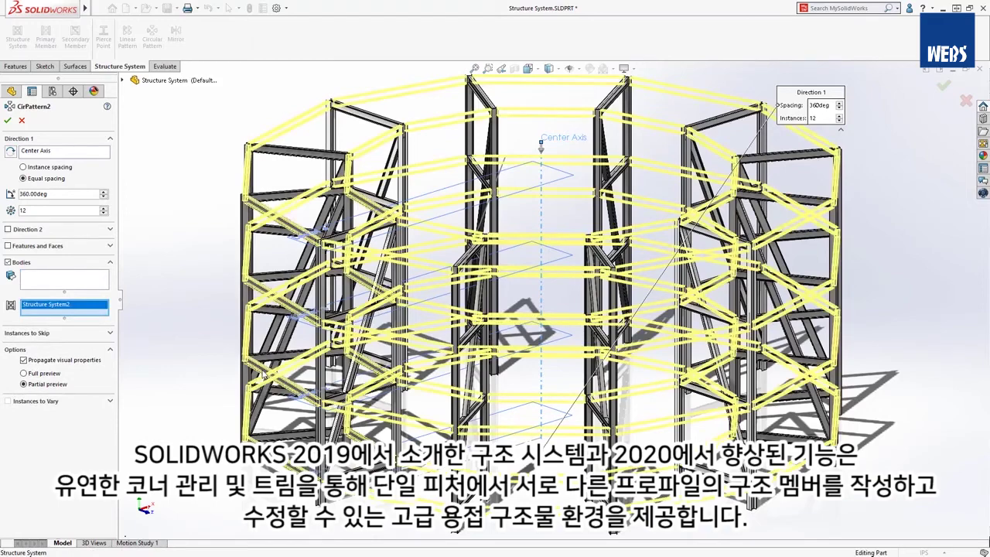
key(Return)
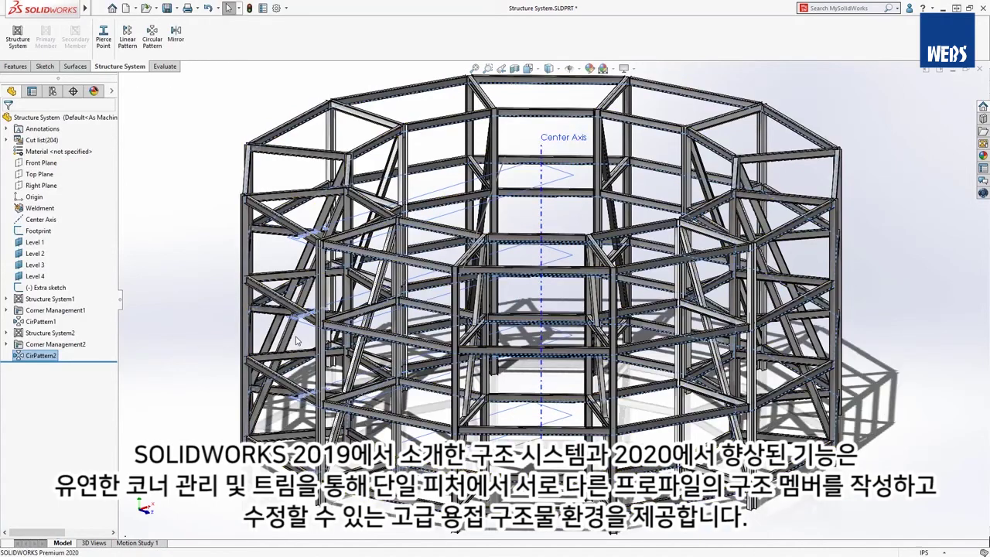
- Hide the axis and sketches, then zoom out and orbit the finished ring
click(569, 69)
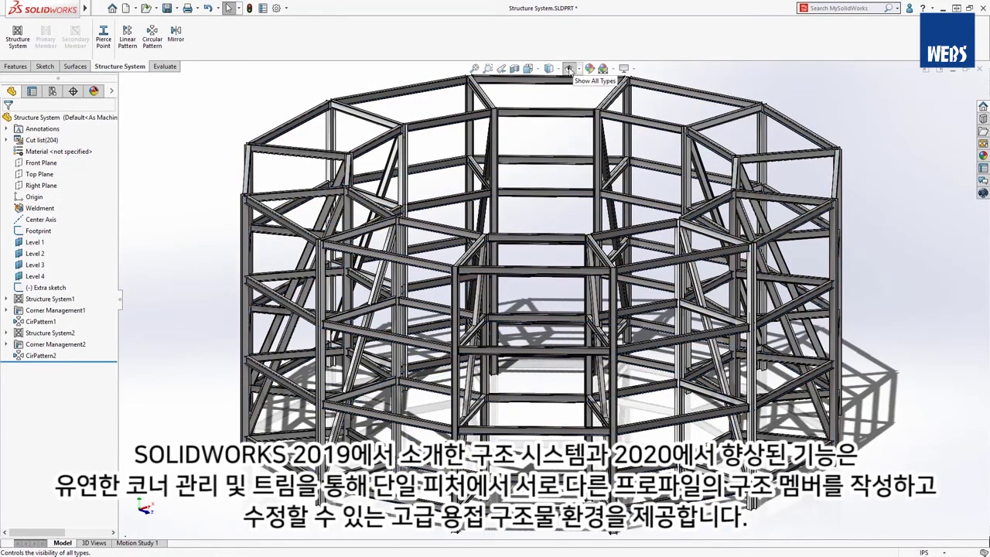
scroll(533, 269, up, 5)
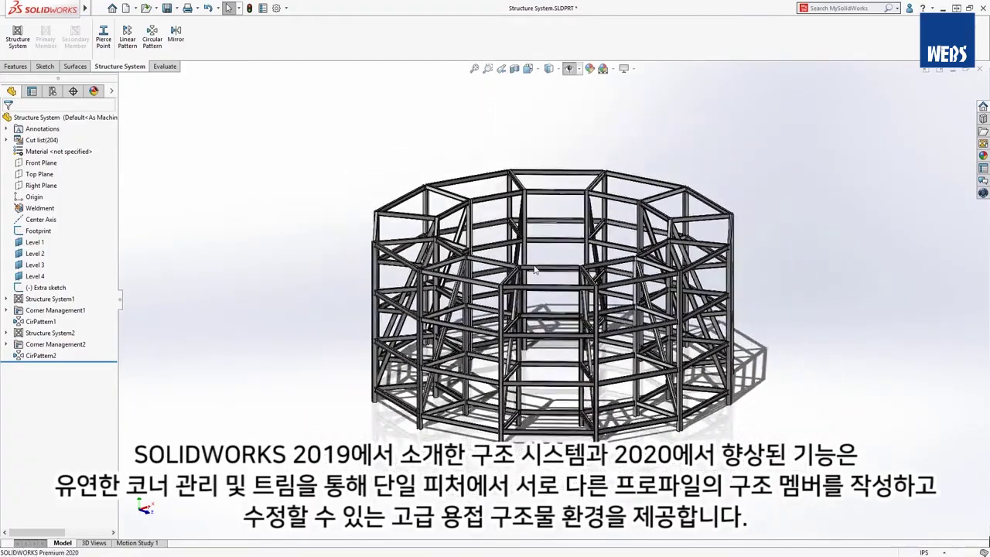
middle_drag(533, 269, 321, 220)
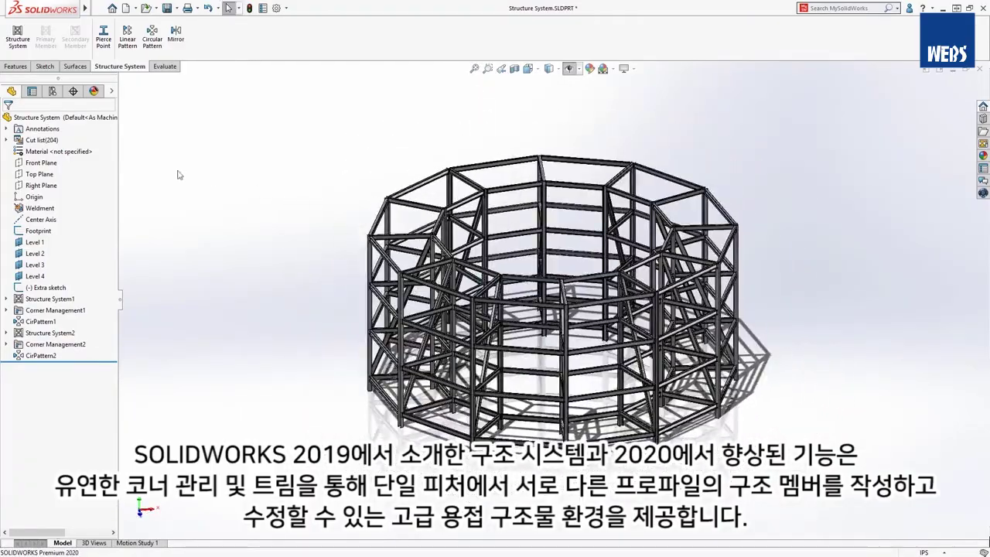